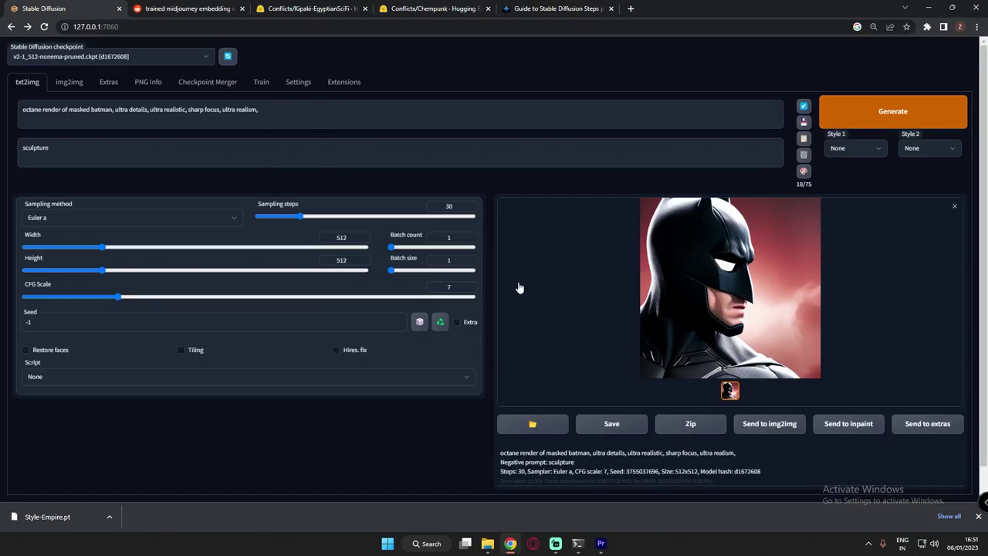
Look through the available Stable Diffusion checkpoints without changing the selected v2-1_512-nonema-pruned.ckpt.
click(69, 82)
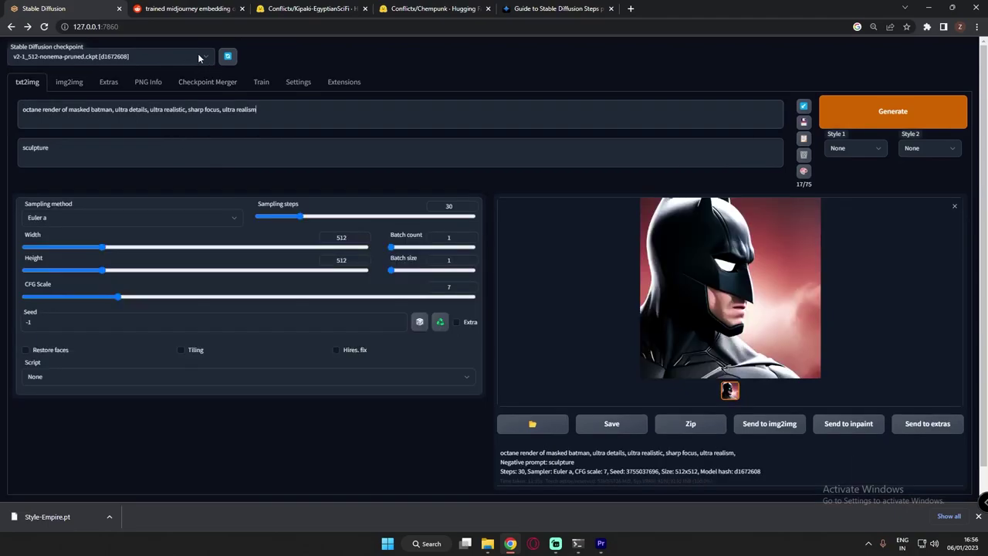
click(198, 57)
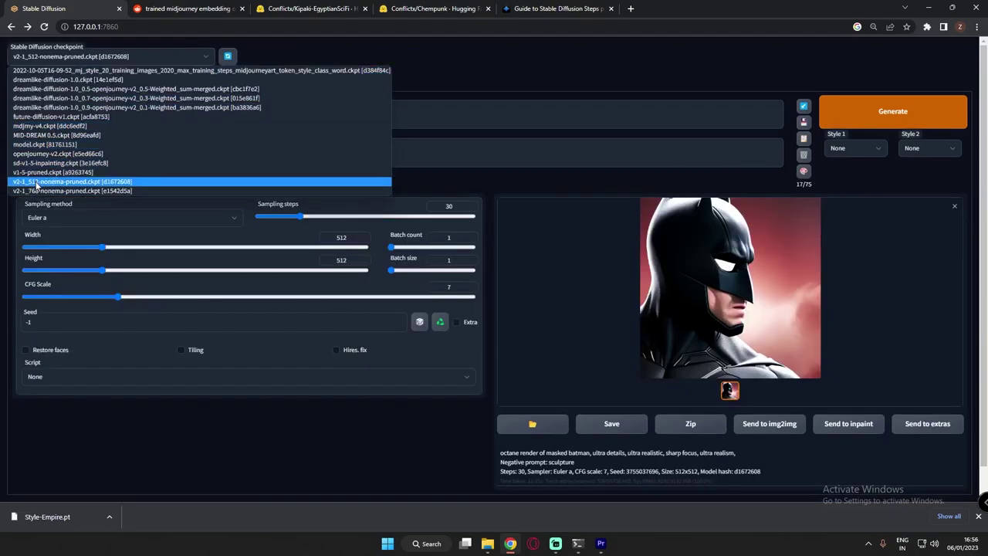
click(518, 136)
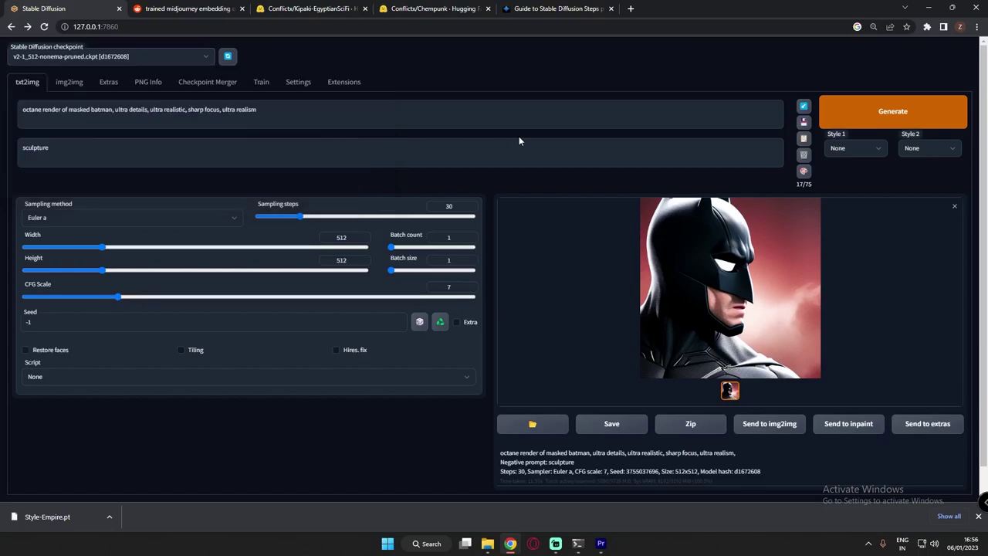
Review the Reddit post on the Midjourney embedding and the Hugging Face pages for the Kipaki-EgyptianSciFi and Chempunk embeddings.
click(188, 9)
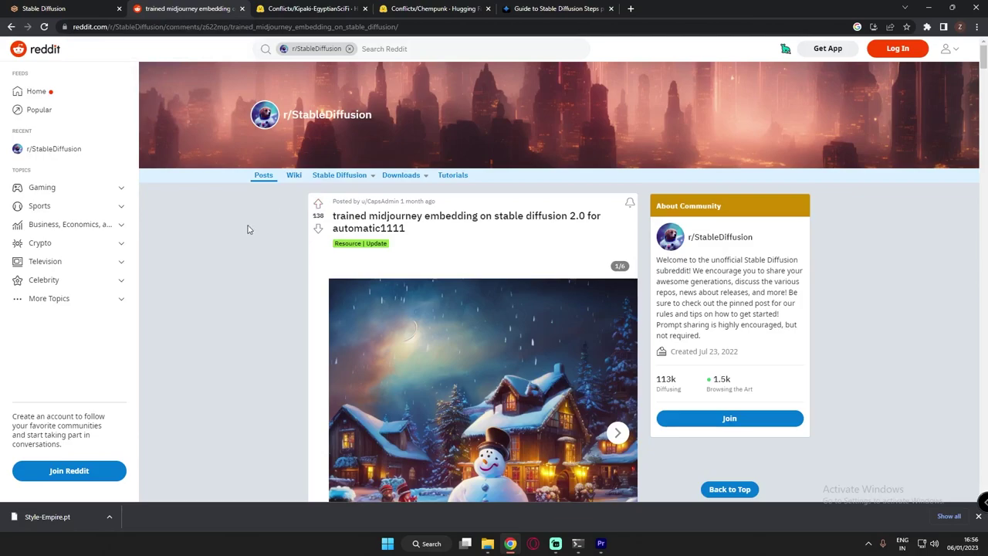
click(307, 8)
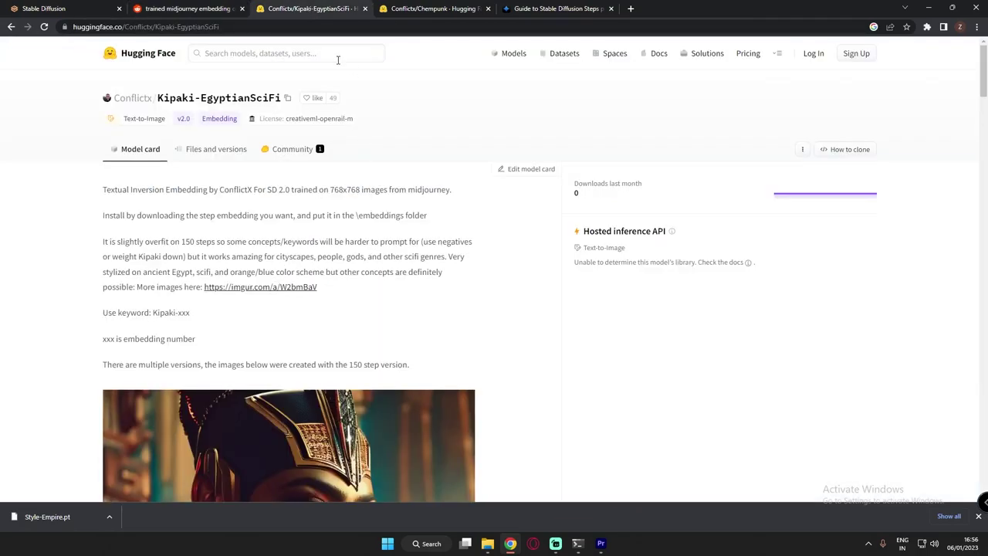
click(453, 8)
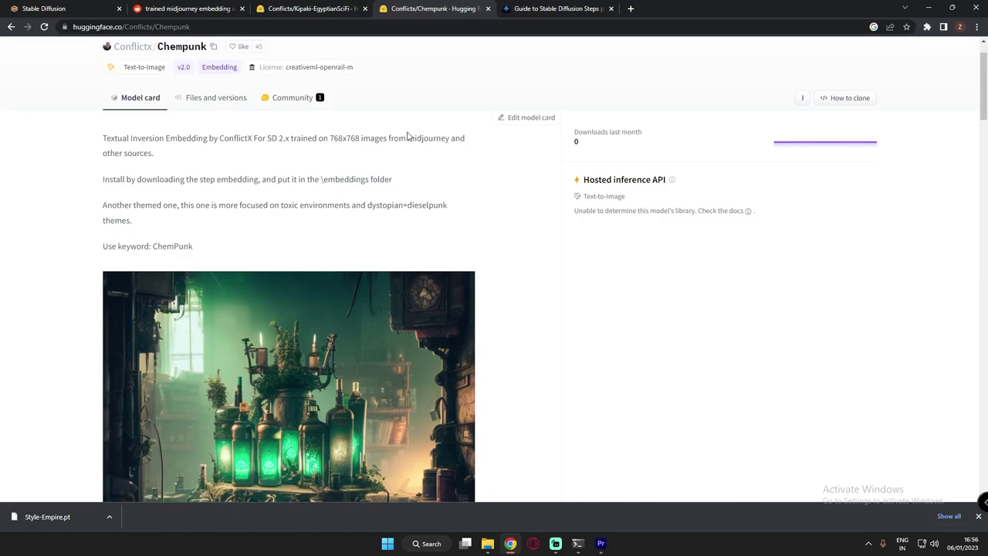
scroll(318, 193, up, 1)
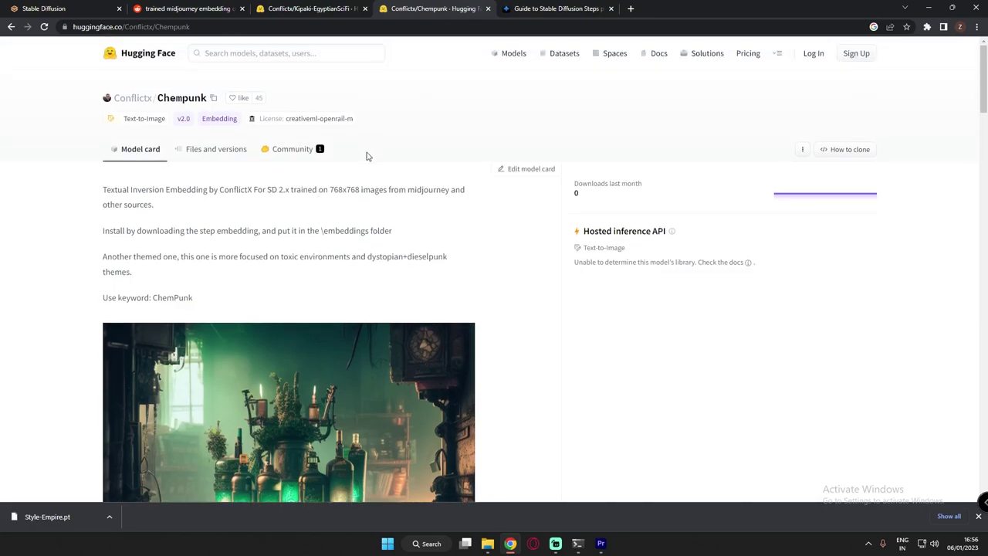
Return to the Stable Diffusion page and generate a txt2img image from the masked batman prompt without embedding keywords.
click(66, 8)
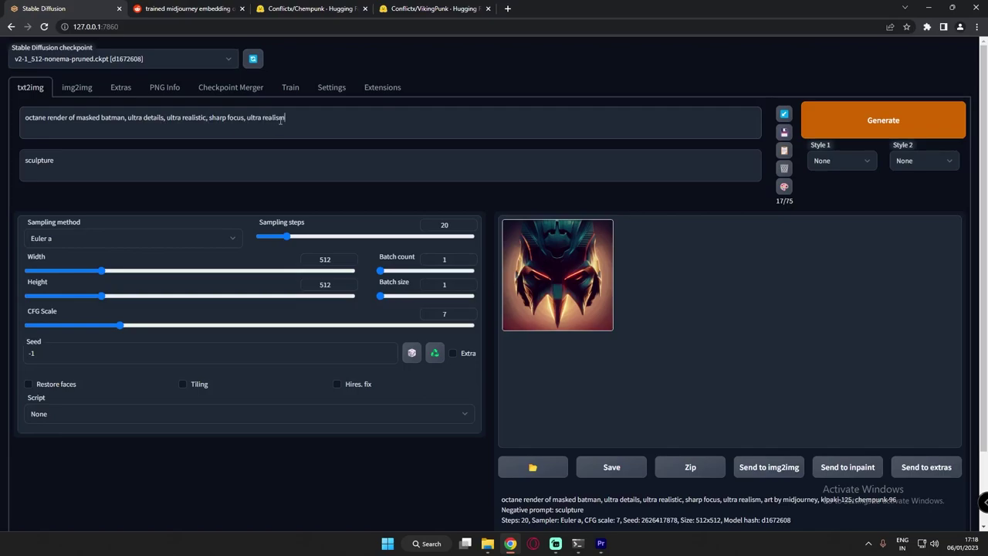
click(312, 120)
key(ctrl+Return)
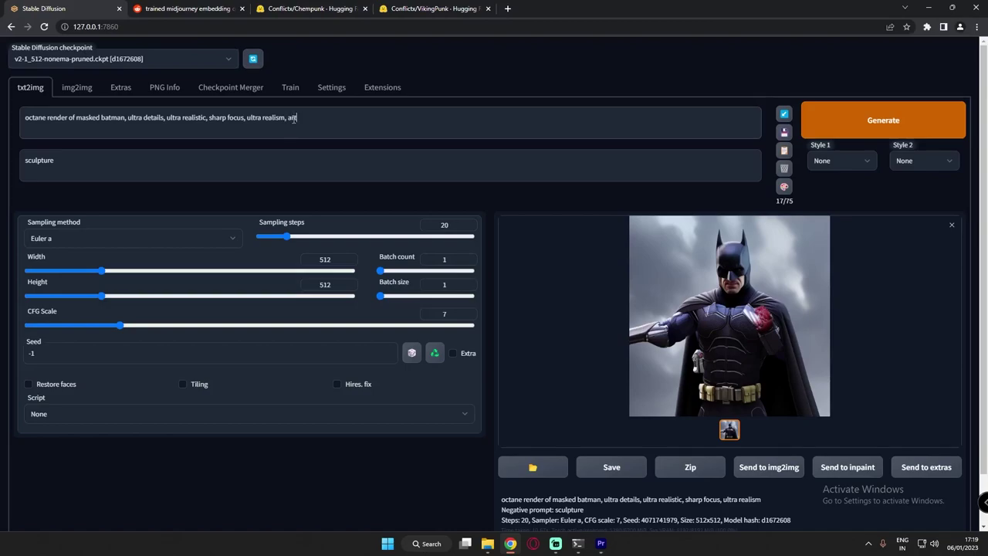
Append "art by midjourney, kipaki-125, chempunk-96" to the prompt and generate a new image.
text(by midjourney, kipaki-125, c)
text(hempunk-9)
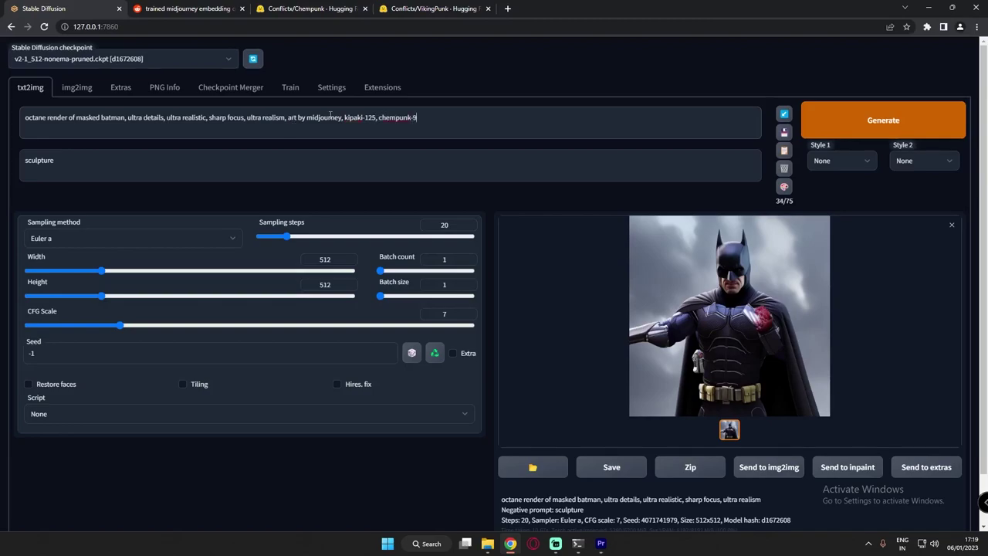
text(6)
click(860, 124)
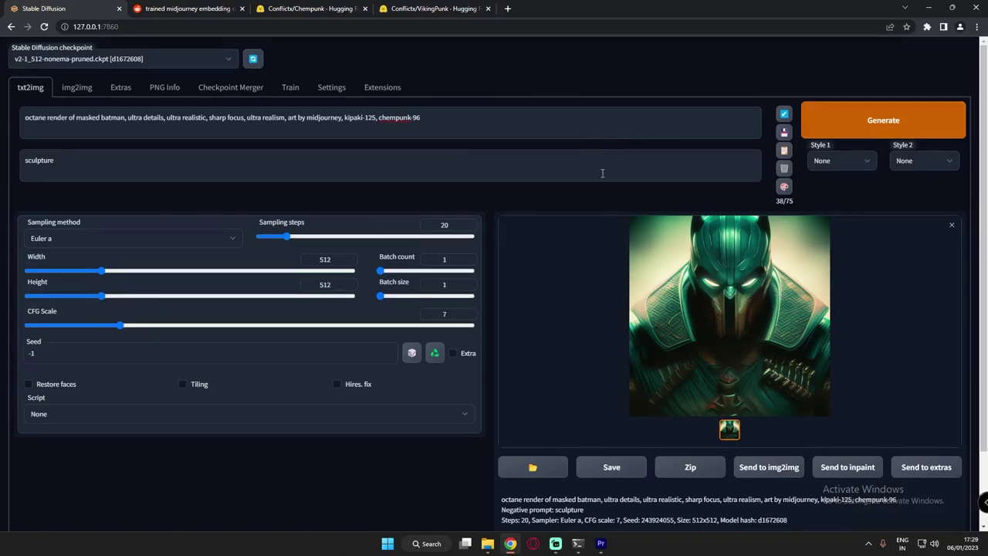
Send the generated image to img2img and insert "cybernetic" before "masked batman" in the prompt.
click(788, 467)
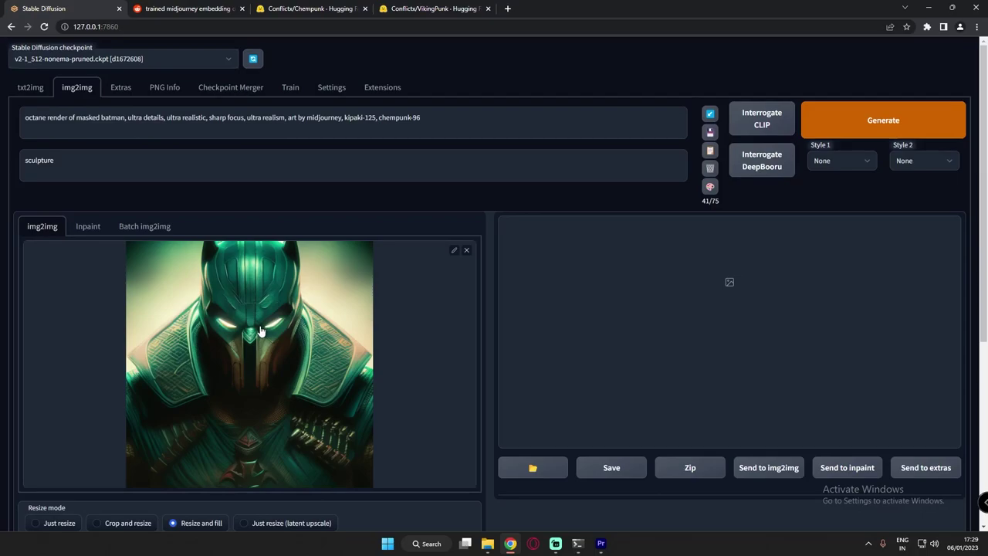
click(75, 117)
text(cybernetic)
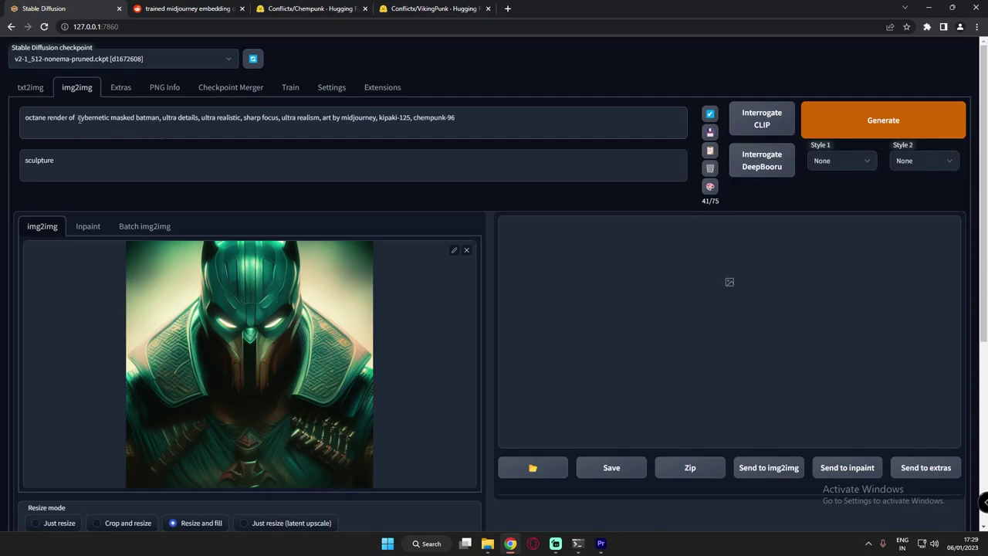
key(BackSpace)
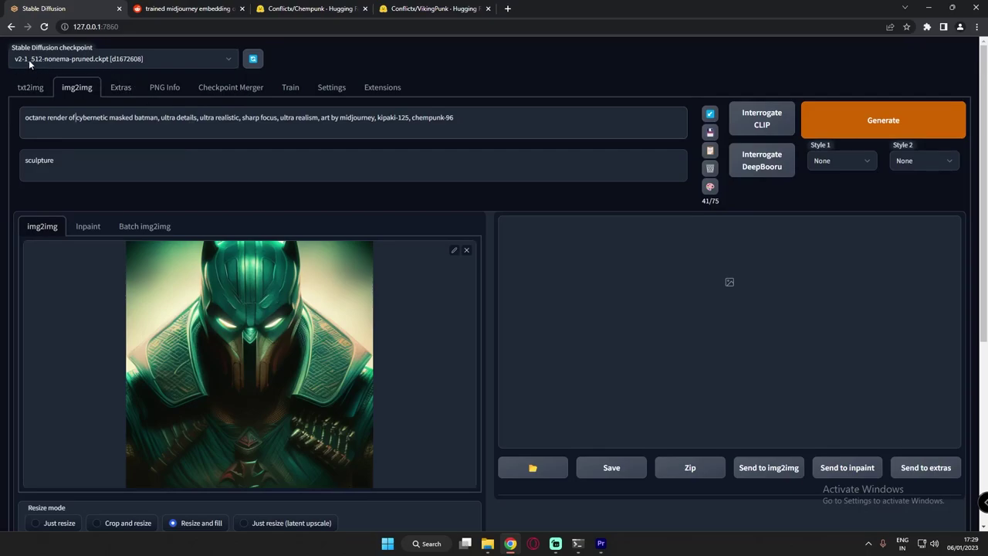
Set the img2img sampling steps to 30 and generate the cybernetic version of the image.
scroll(348, 319, down, 5)
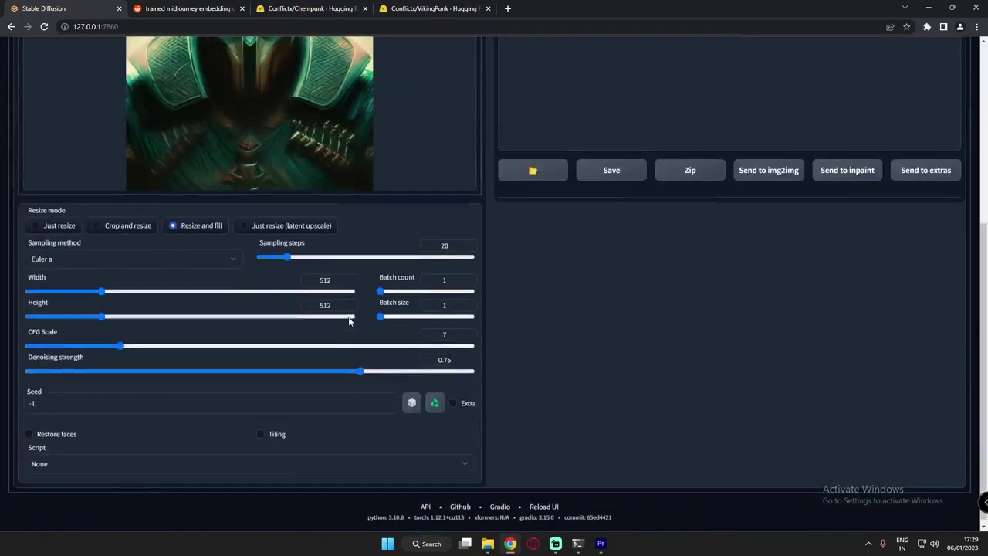
scroll(356, 321, up, 1)
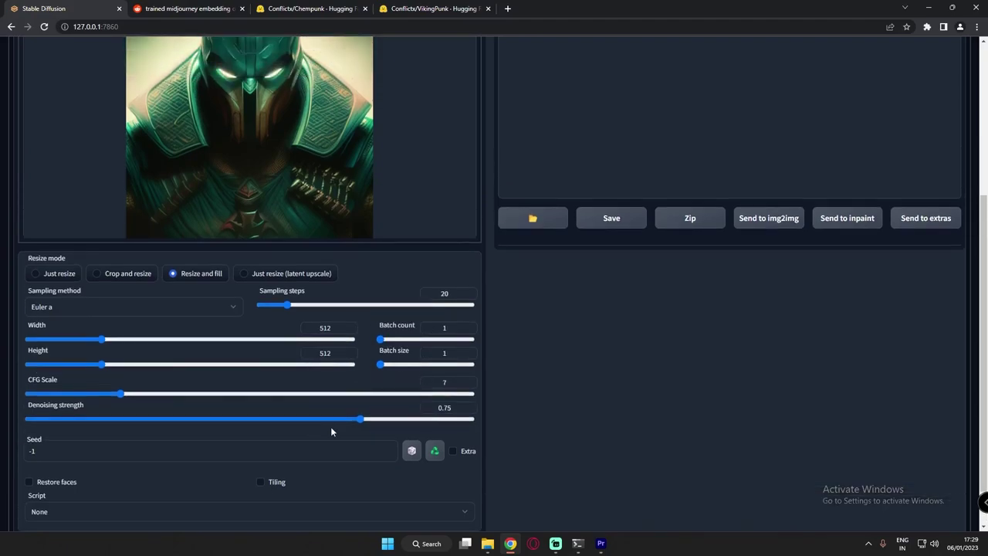
drag(292, 306, 302, 306)
scroll(811, 128, up, 3)
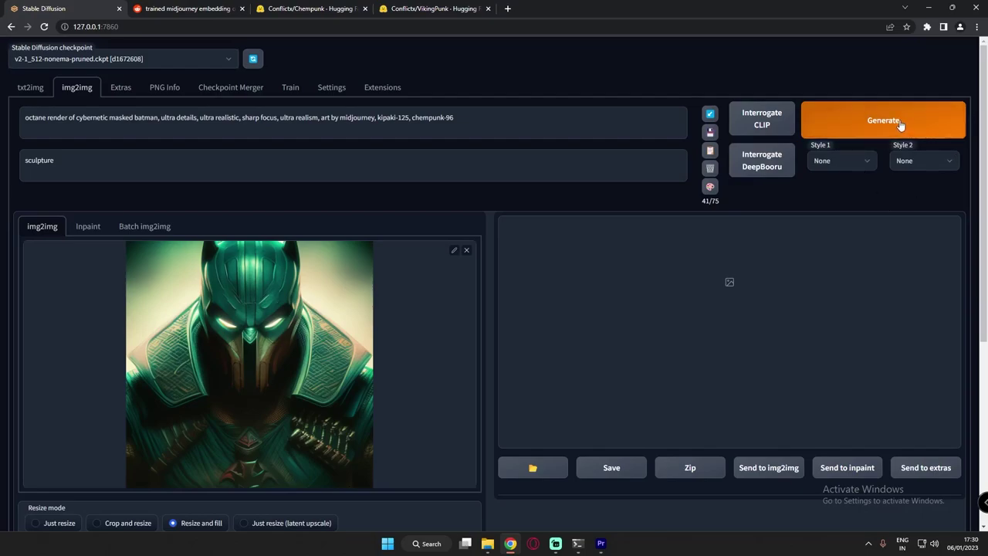
click(902, 124)
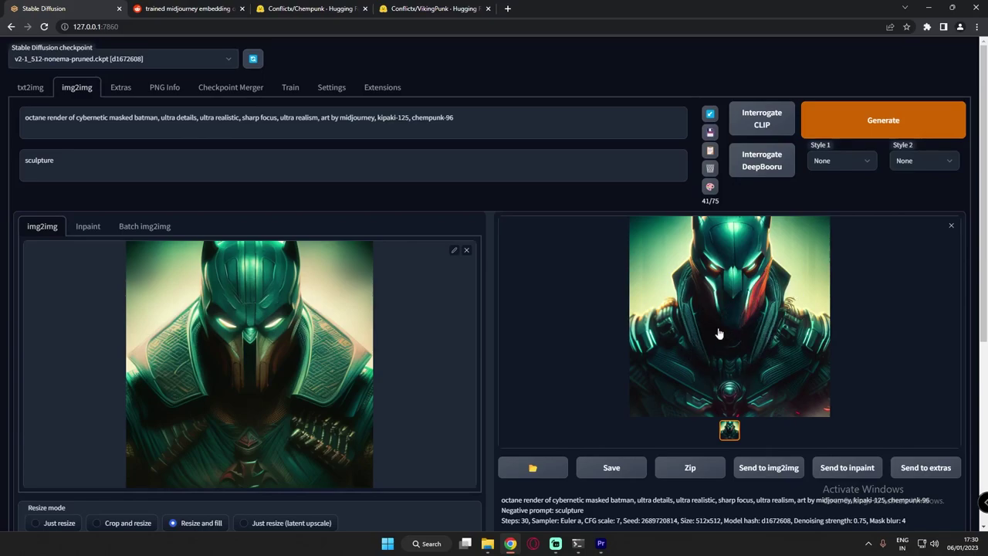
Set the CFG scale to 10 and generate the img2img image again.
scroll(520, 363, down, 3)
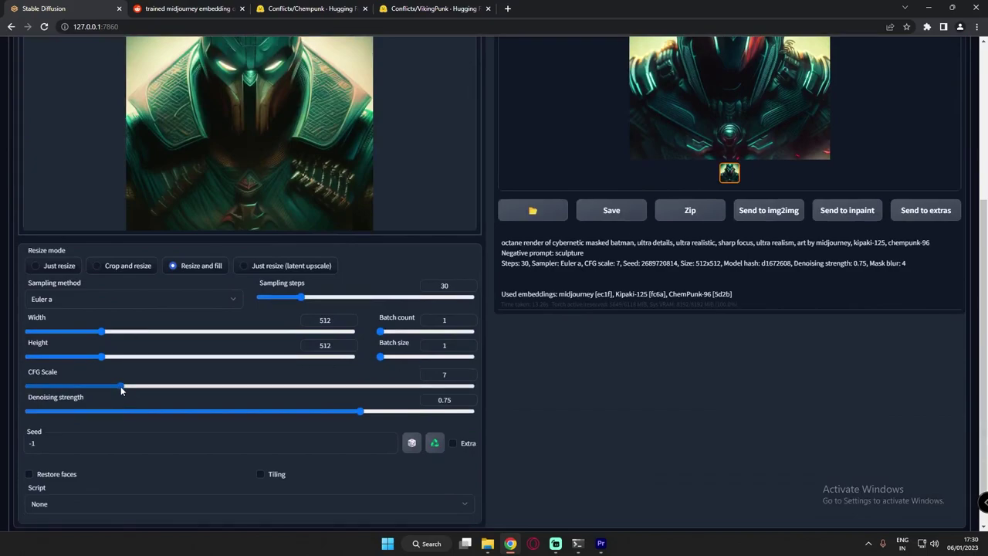
drag(121, 386, 163, 386)
scroll(374, 359, up, 3)
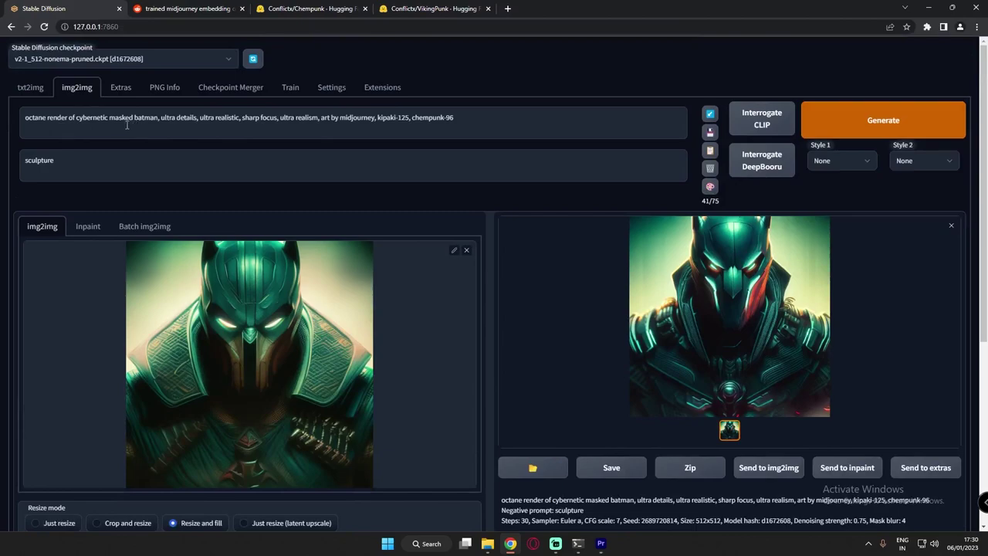
scroll(419, 324, down, 4)
drag(313, 385, 166, 386)
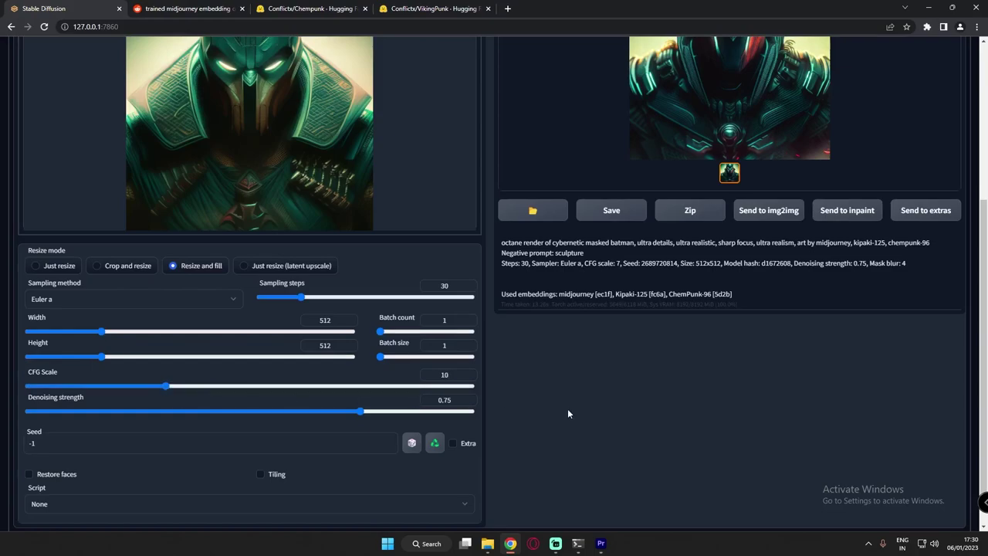
scroll(567, 409, up, 4)
click(850, 122)
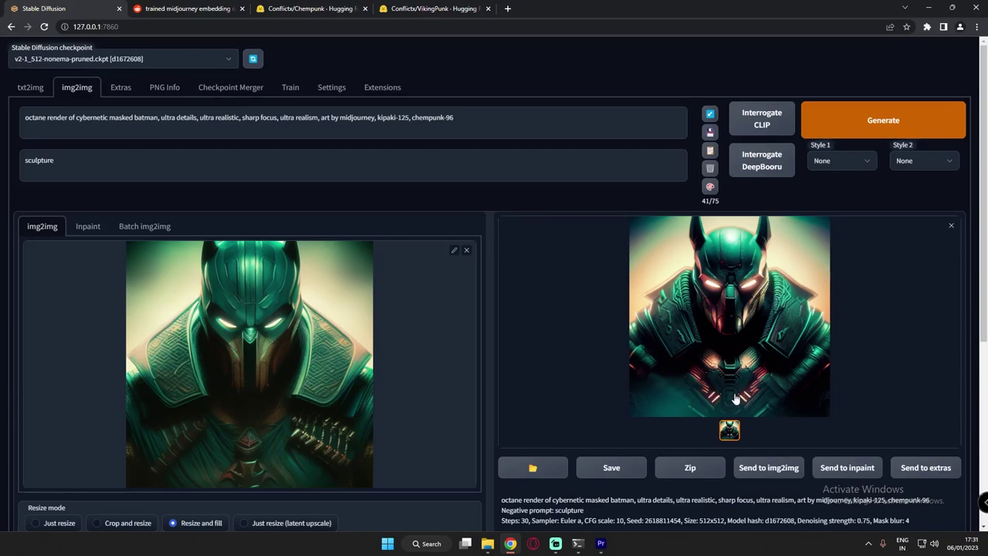
Switch the Stable Diffusion checkpoint to dreamlike-diffusion-1.0.ckpt.
scroll(741, 328, down, 1)
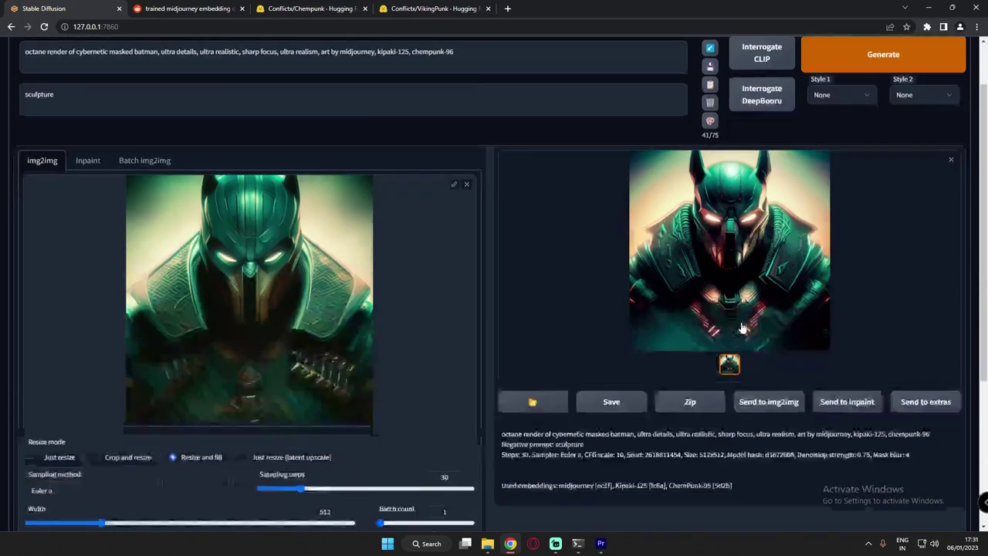
scroll(710, 328, down, 3)
scroll(694, 333, up, 4)
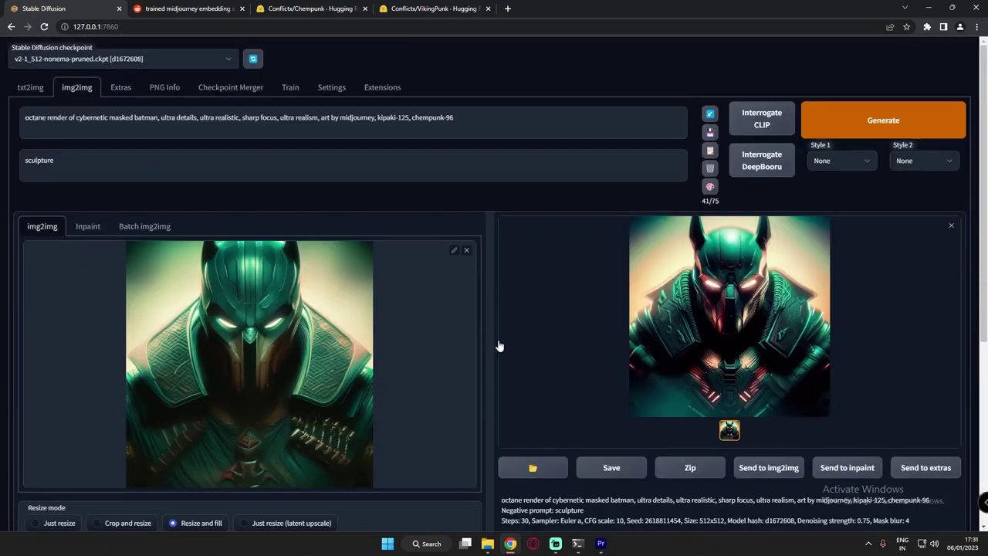
click(218, 58)
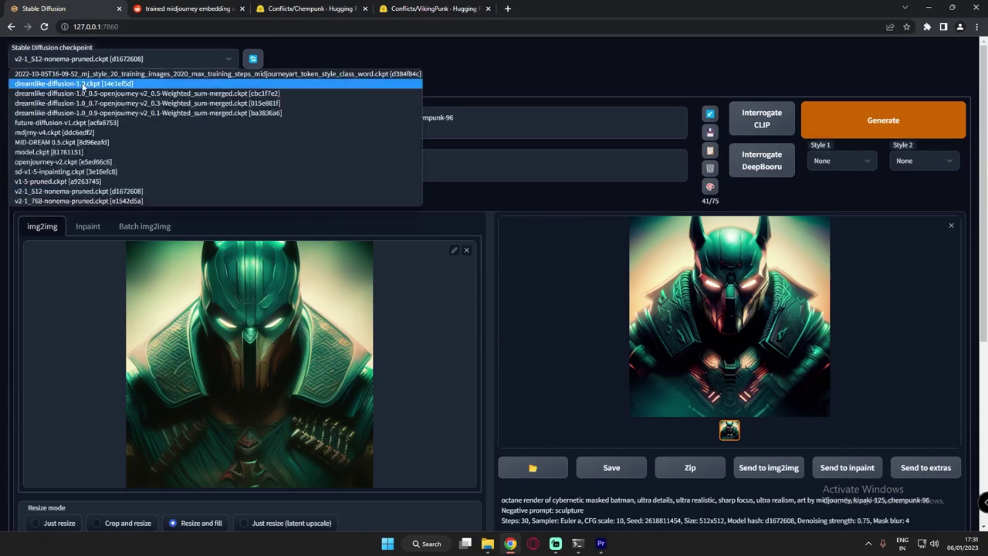
click(83, 84)
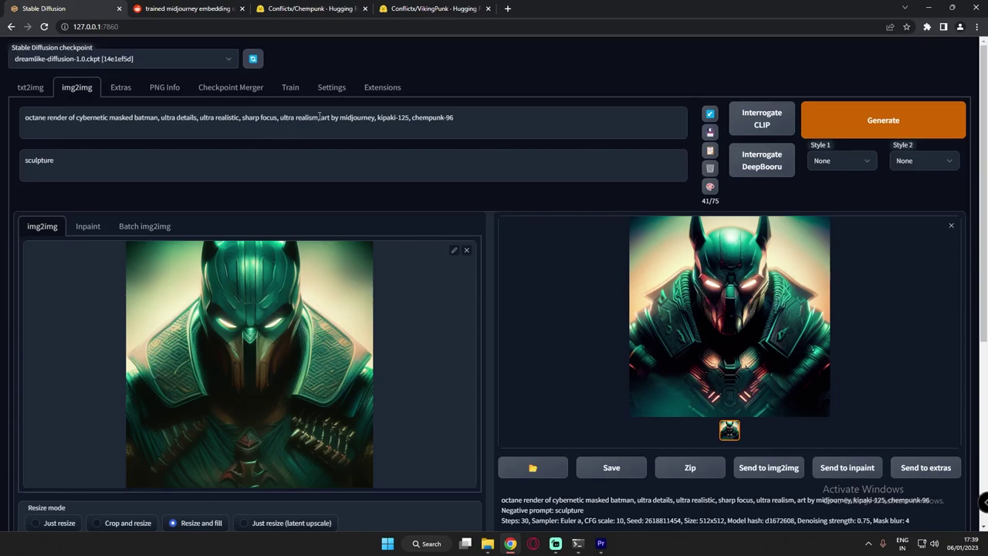
Remove "art by midjourney, kipaki-125, chempunk-96" from the end of the img2img prompt.
drag(319, 116, 476, 107)
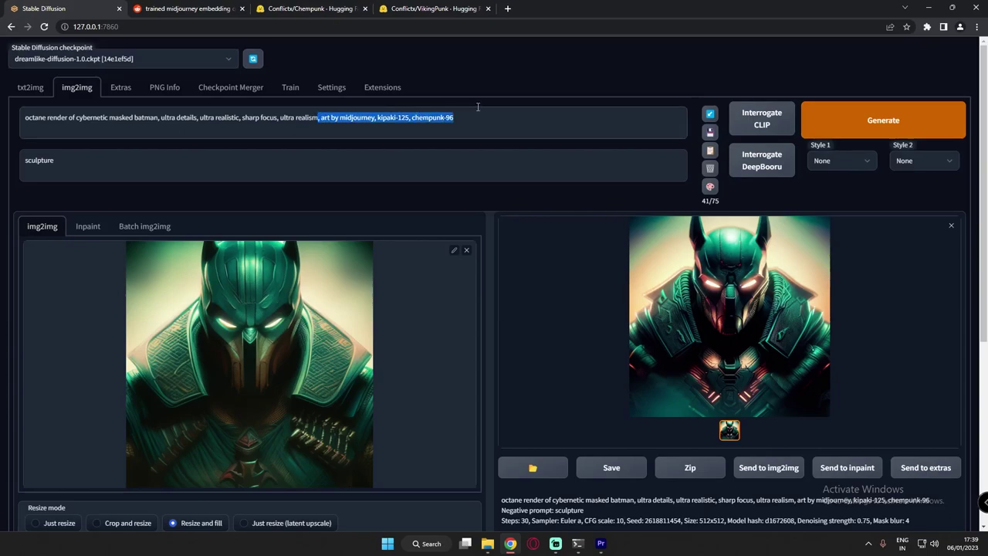
key(BackSpace)
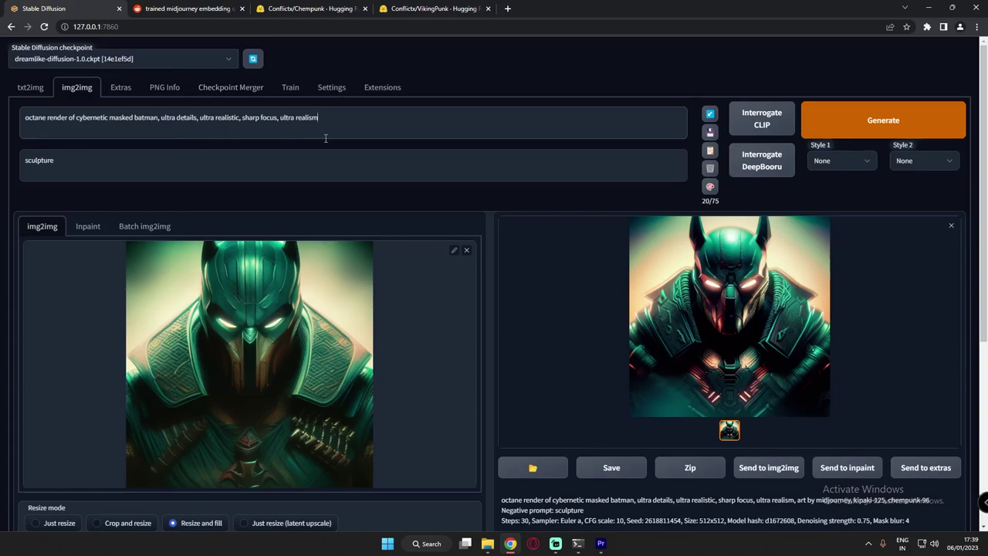
key(ctrl+v)
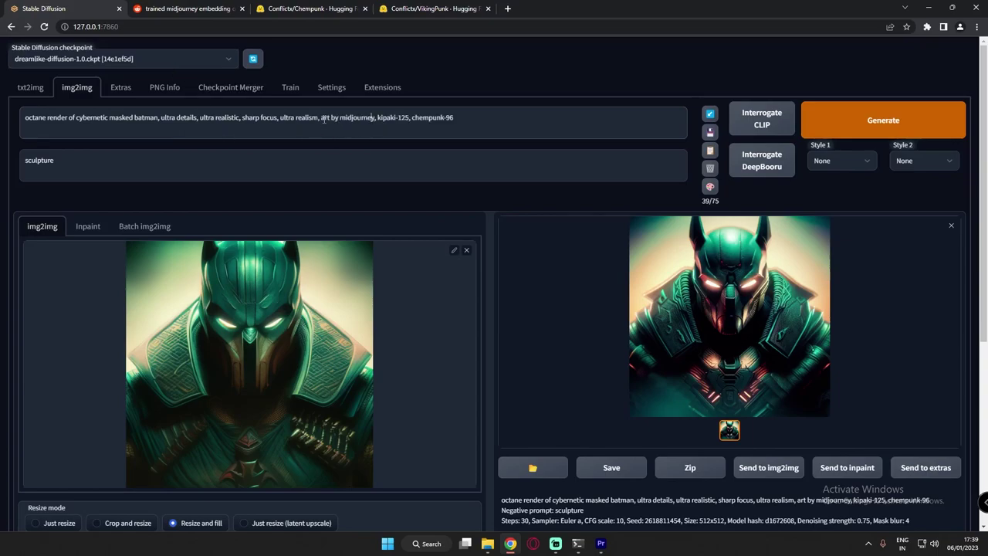
drag(320, 118, 486, 116)
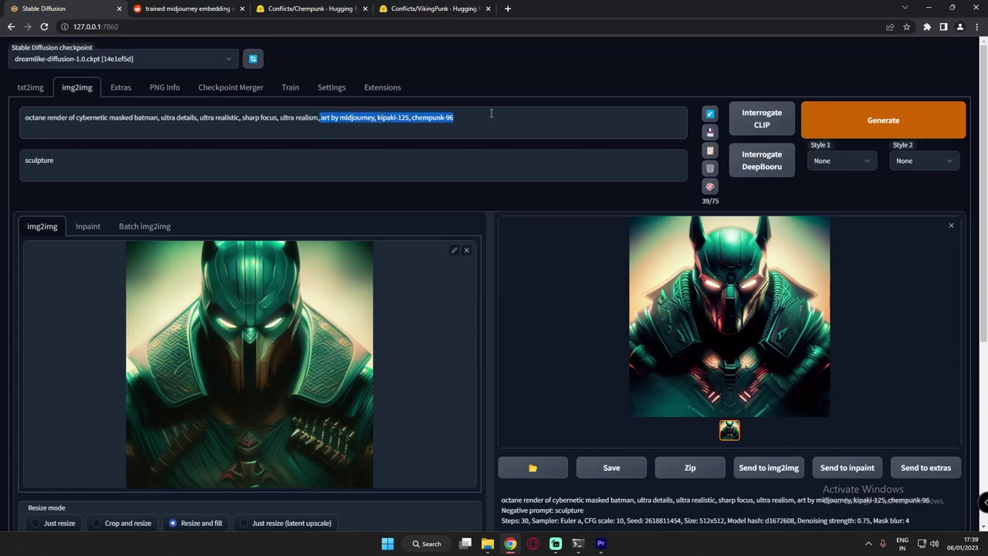
click(491, 113)
Check the img2img settings and generate the image with the dreamlike-diffusion checkpoint and the shortened prompt.
scroll(305, 331, down, 4)
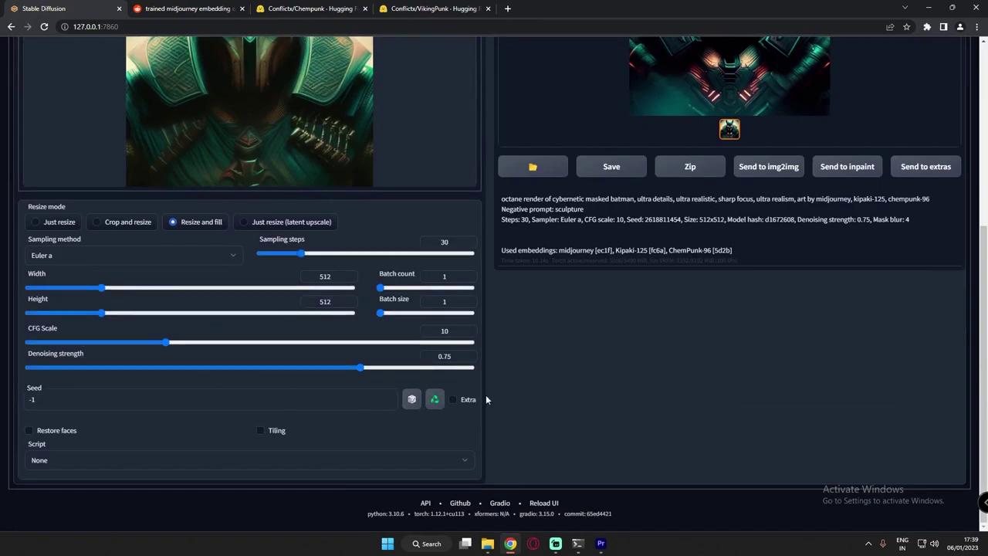
scroll(460, 373, up, 5)
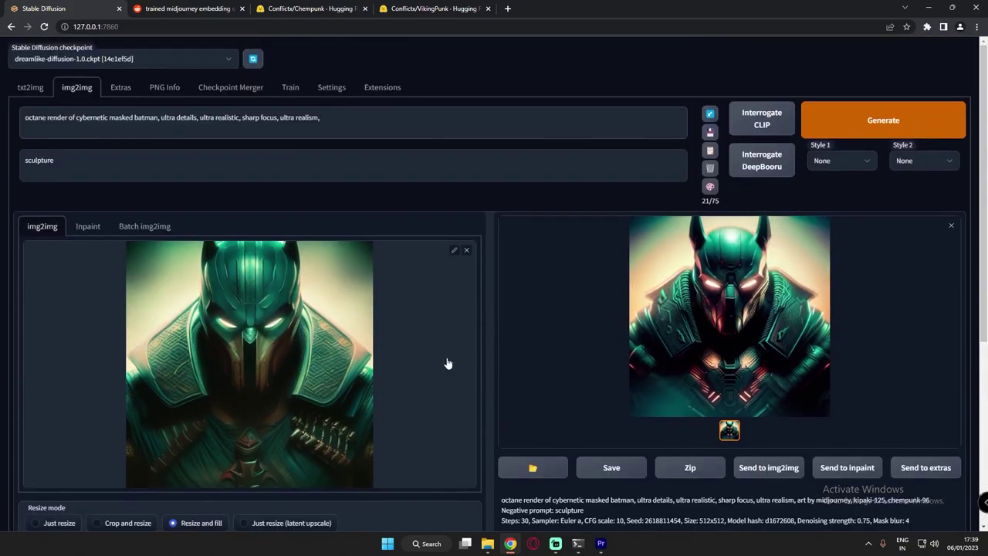
click(888, 125)
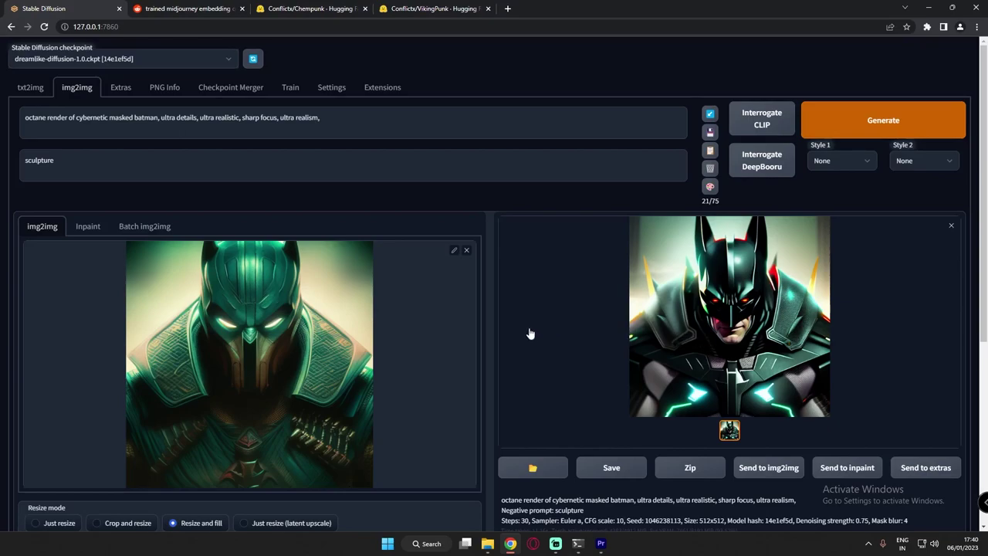
Set the denoising strength to 0 and generate the img2img image.
scroll(530, 335, down, 4)
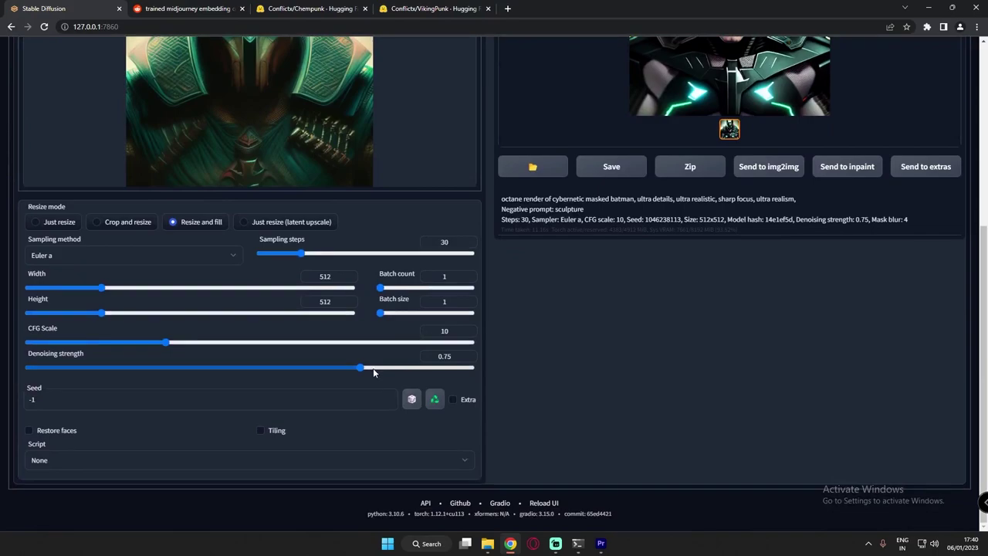
scroll(376, 372, up, 1)
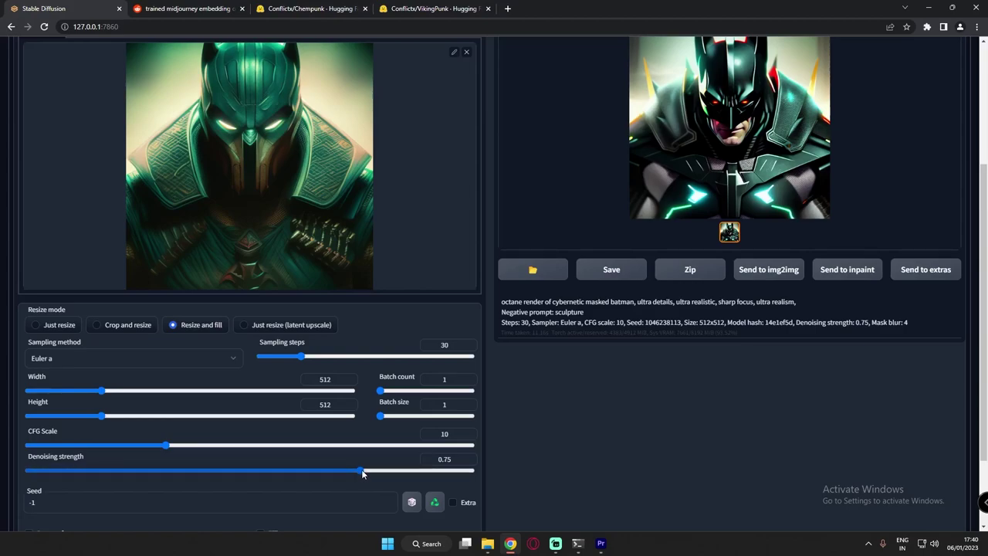
drag(363, 474, 27, 472)
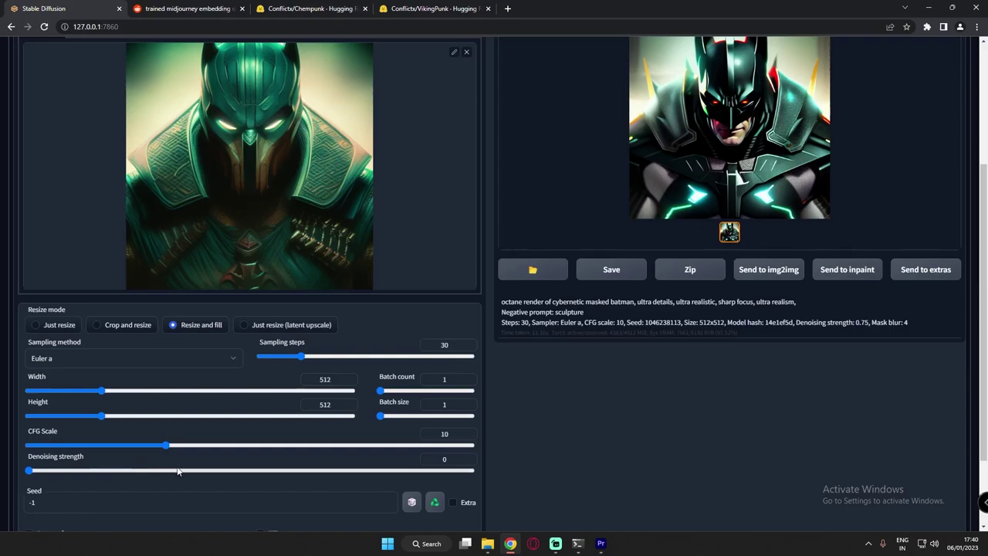
scroll(270, 468, up, 3)
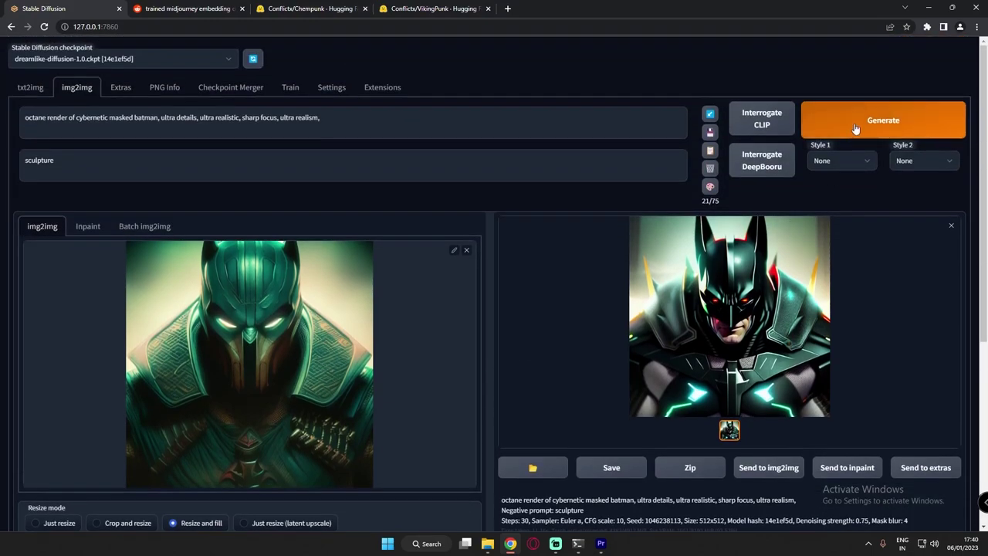
click(856, 129)
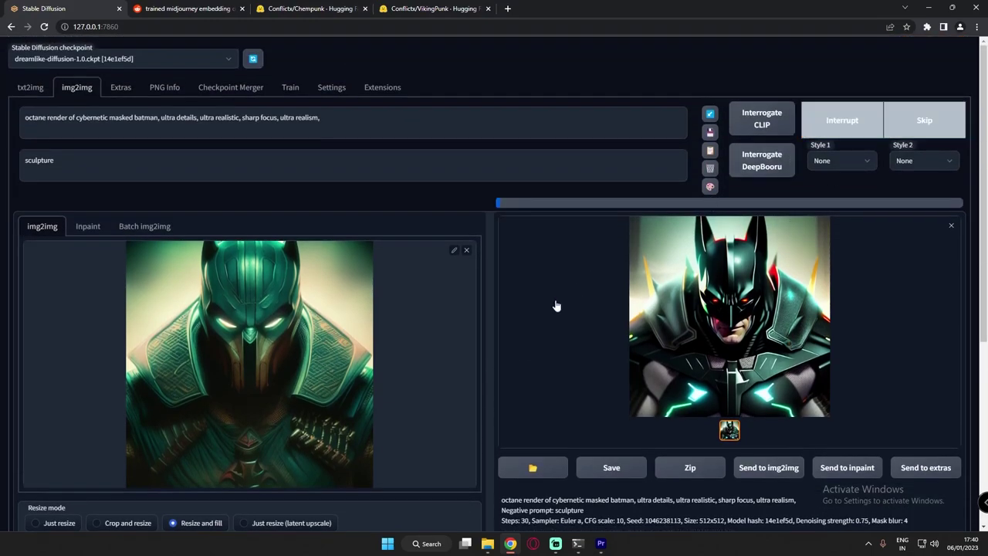
scroll(556, 307, down, 1)
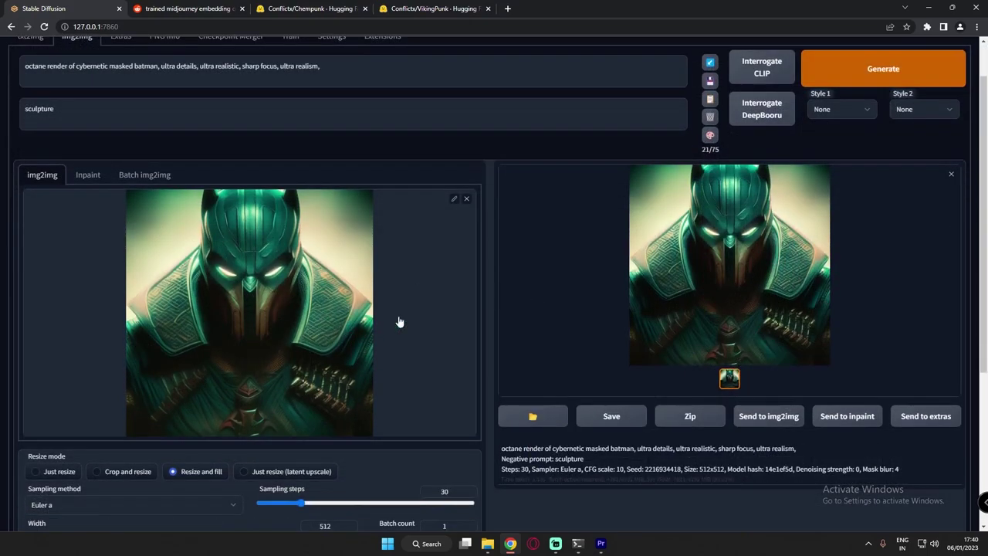
Raise the denoising strength to 1 and generate the image again.
scroll(587, 318, down, 4)
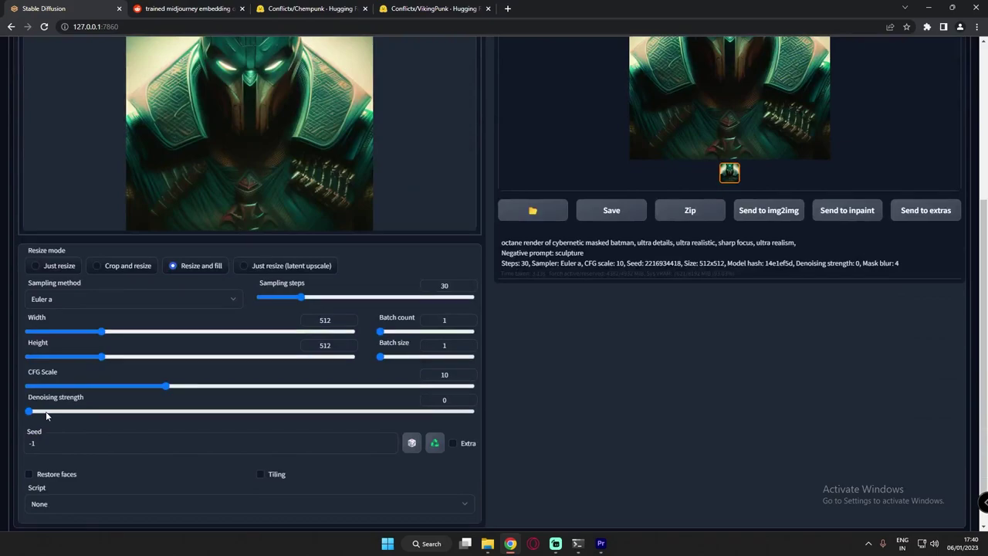
drag(47, 413, 508, 418)
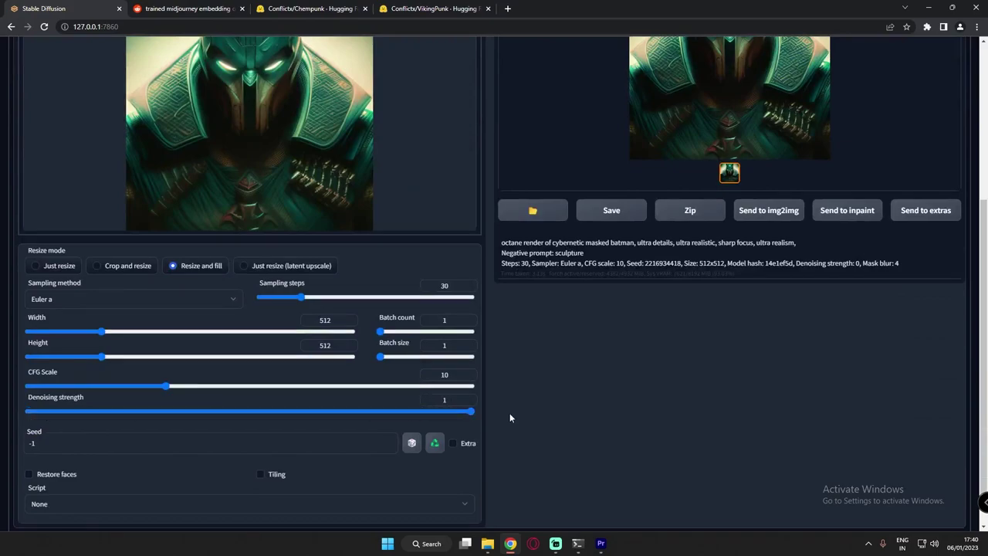
scroll(549, 431, up, 5)
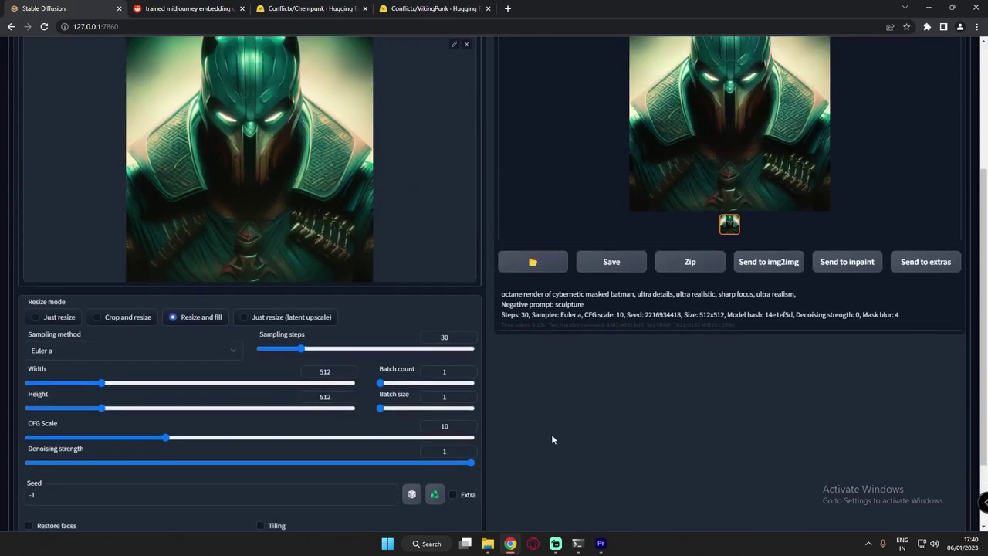
click(846, 122)
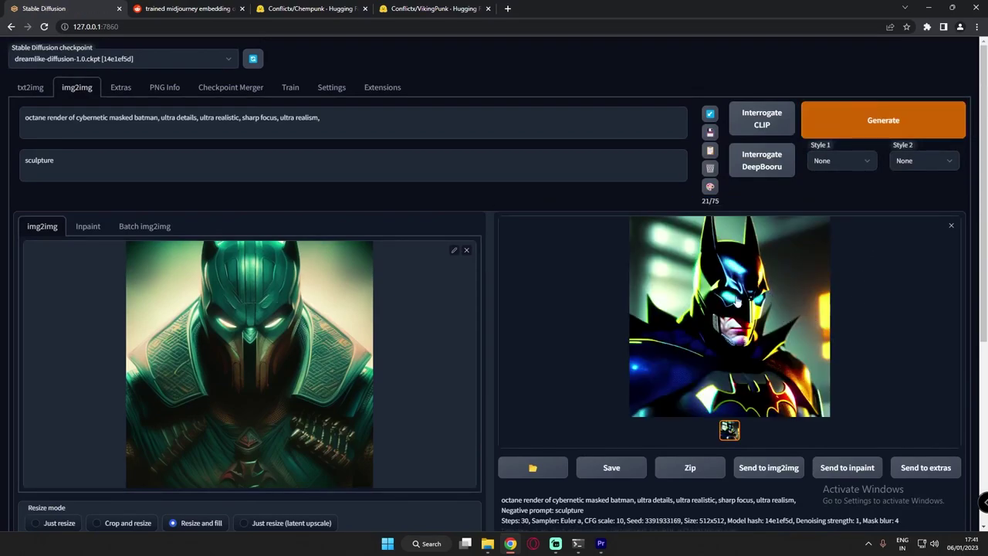
Compare the generated image with the source image and set the denoising strength to 0.5.
scroll(722, 338, down, 4)
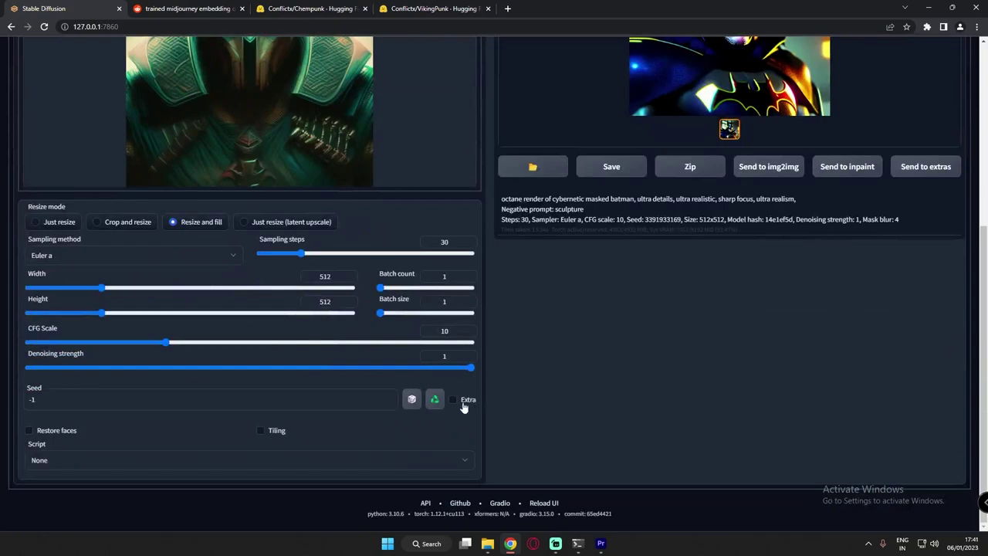
scroll(531, 366, up, 3)
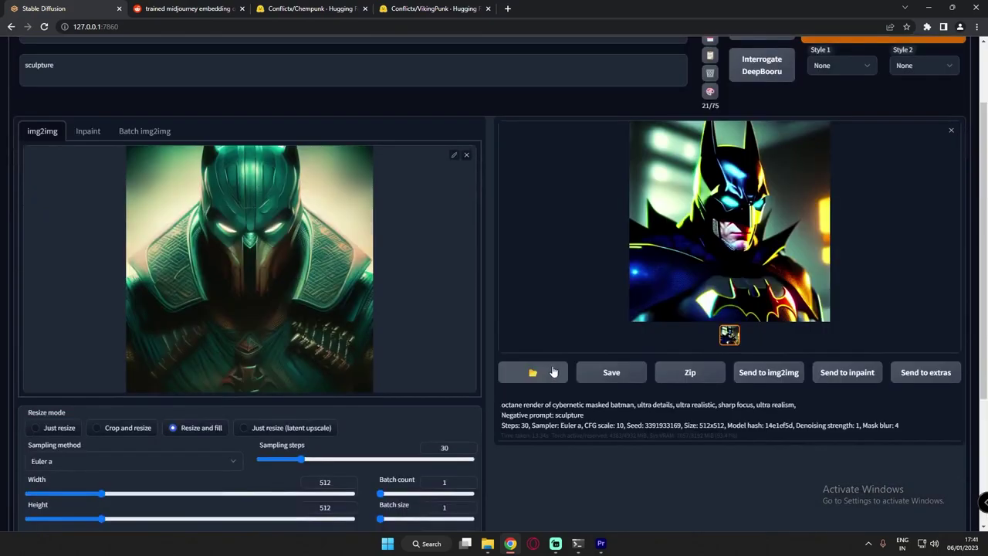
scroll(580, 389, down, 2)
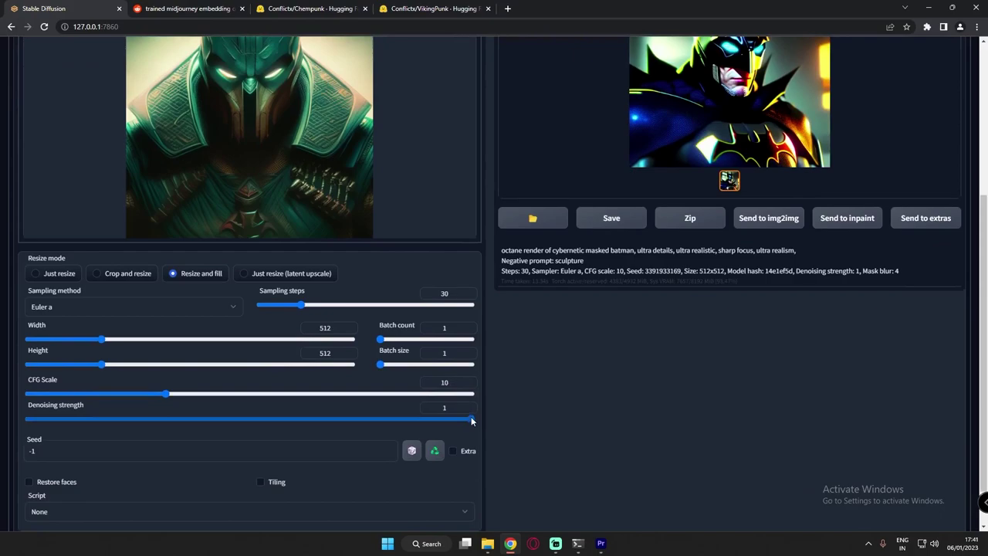
scroll(473, 421, up, 2)
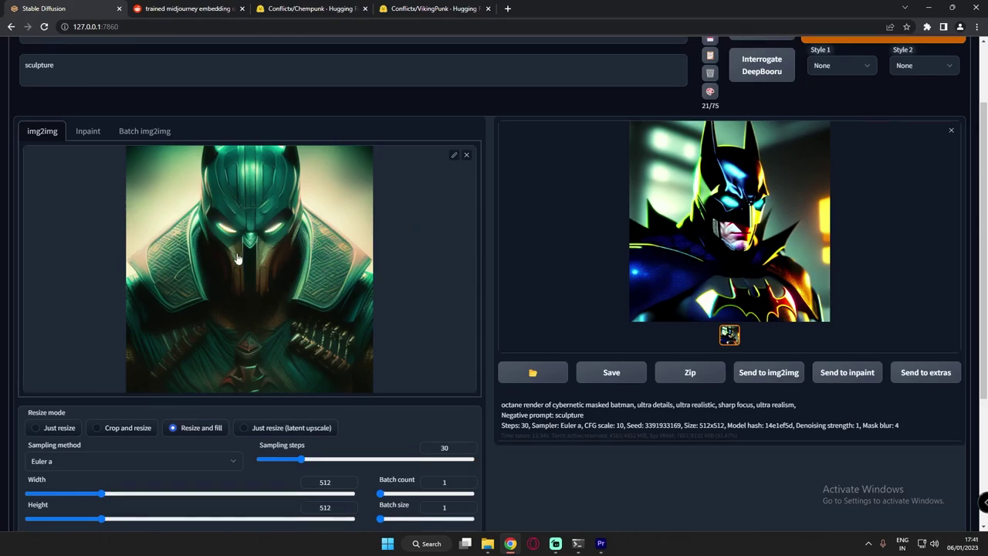
scroll(541, 378, down, 2)
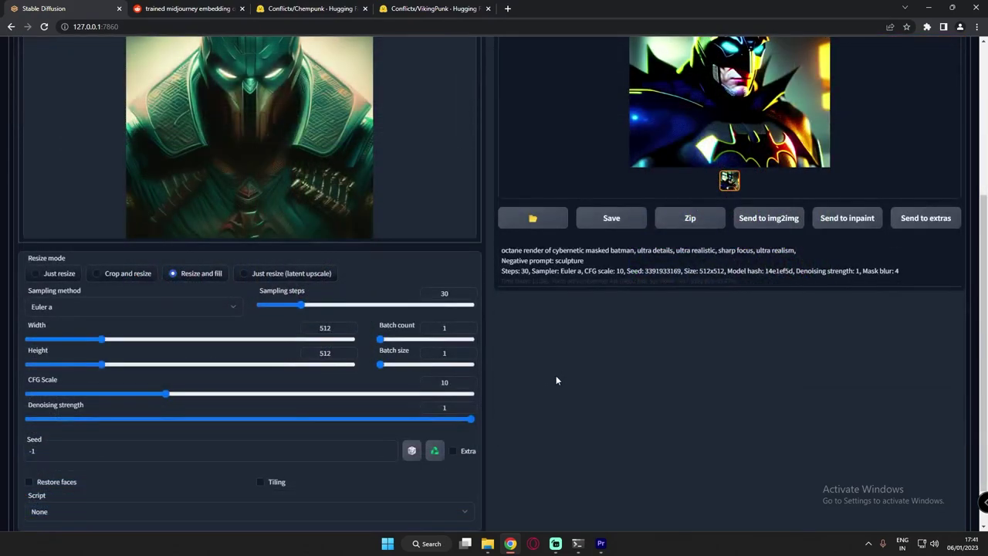
drag(472, 419, 249, 419)
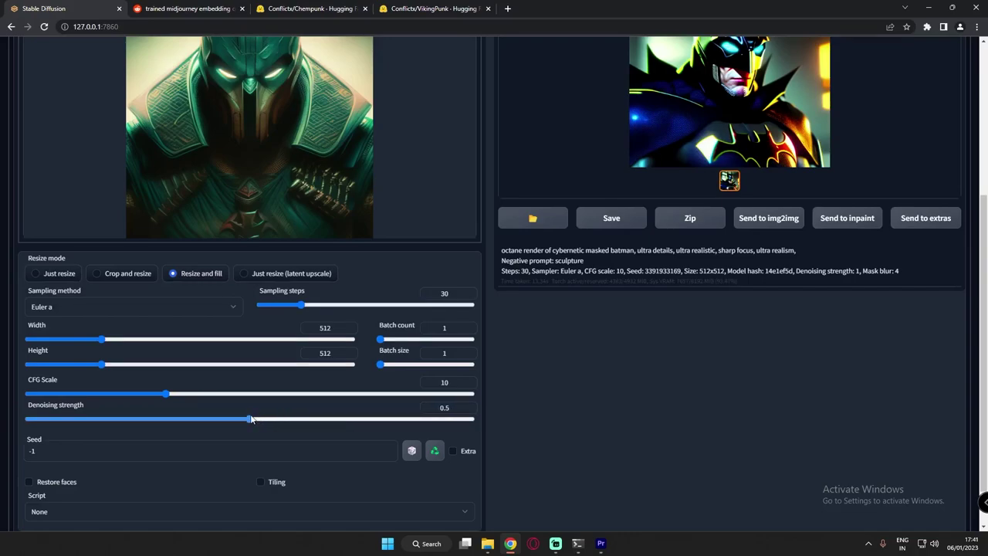
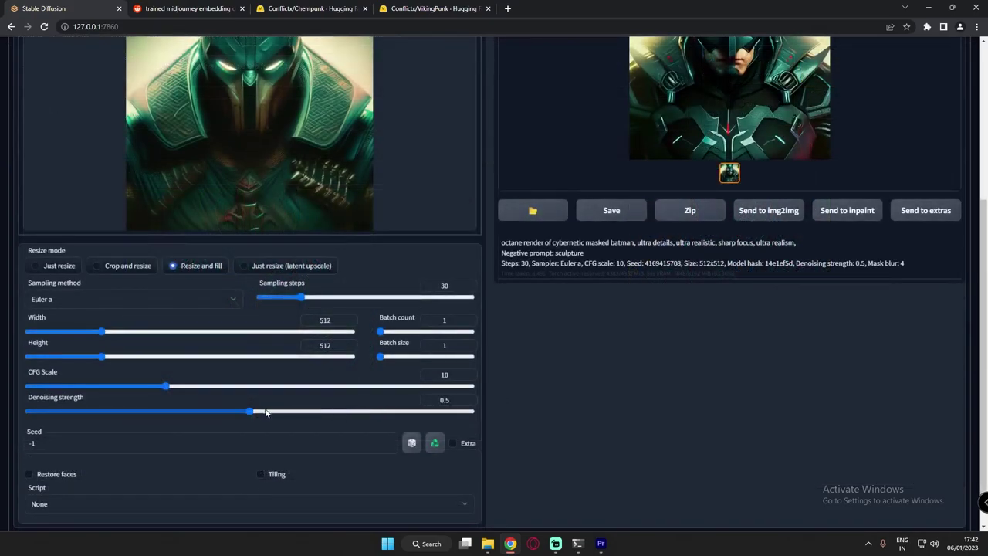
Set the denoising strength to 0.45 and generate a new img2img image.
drag(251, 415, 227, 416)
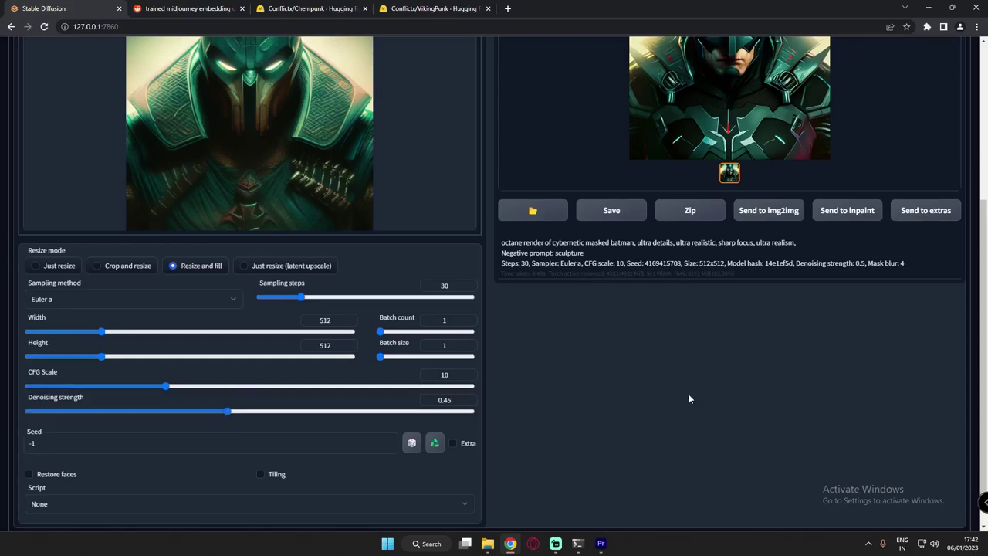
scroll(689, 398, up, 3)
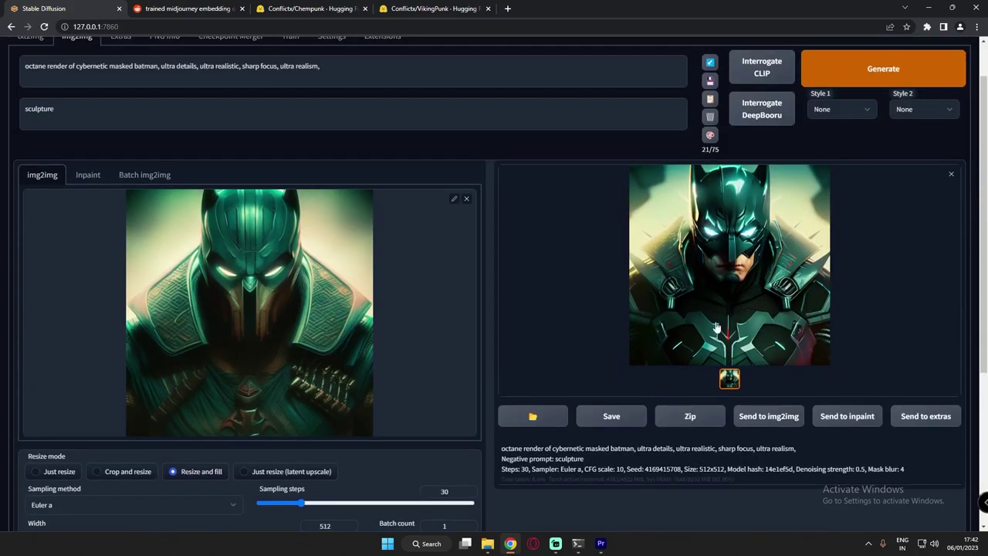
click(908, 78)
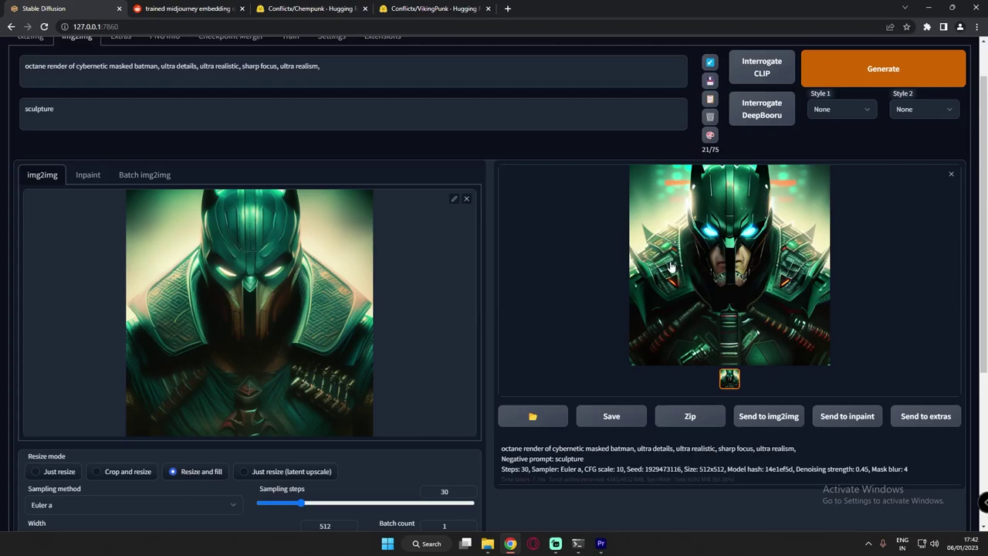
Set the CFG scale to 15 and generate the image at the same denoising strength.
scroll(670, 266, down, 3)
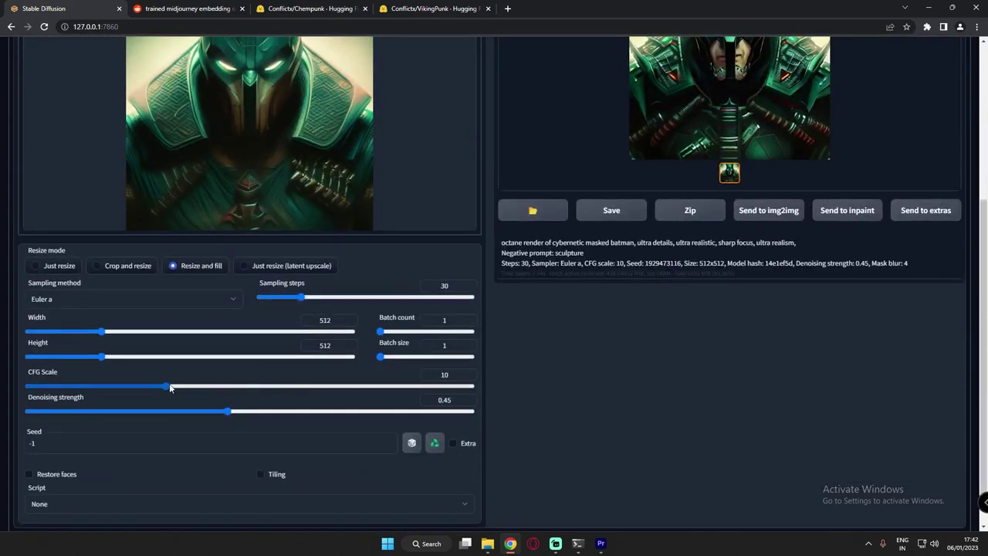
drag(168, 387, 241, 386)
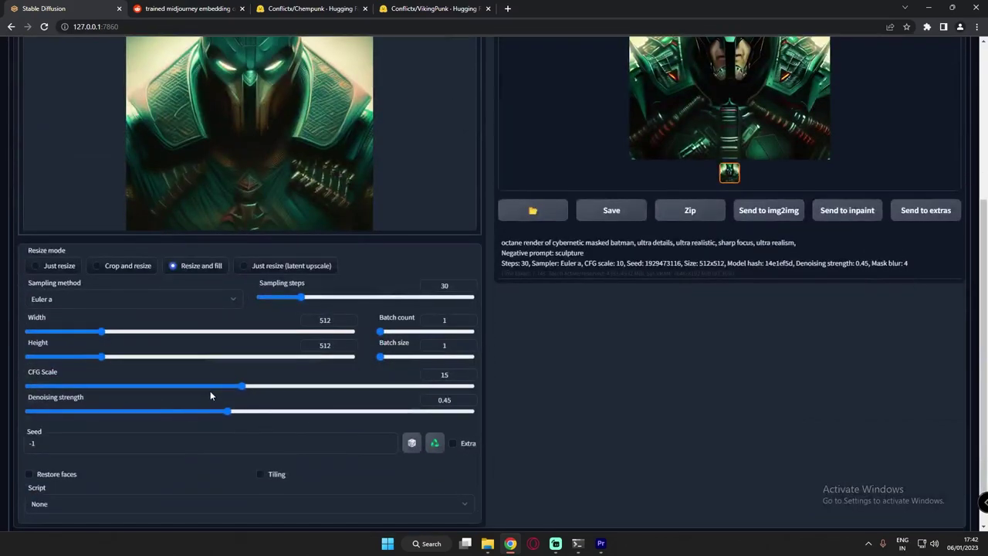
scroll(223, 390, up, 5)
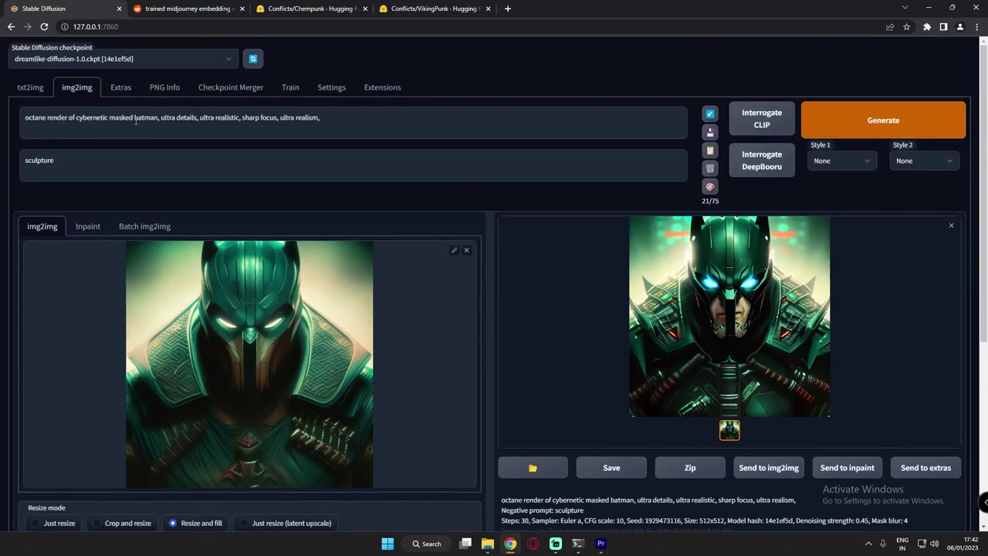
scroll(558, 363, down, 5)
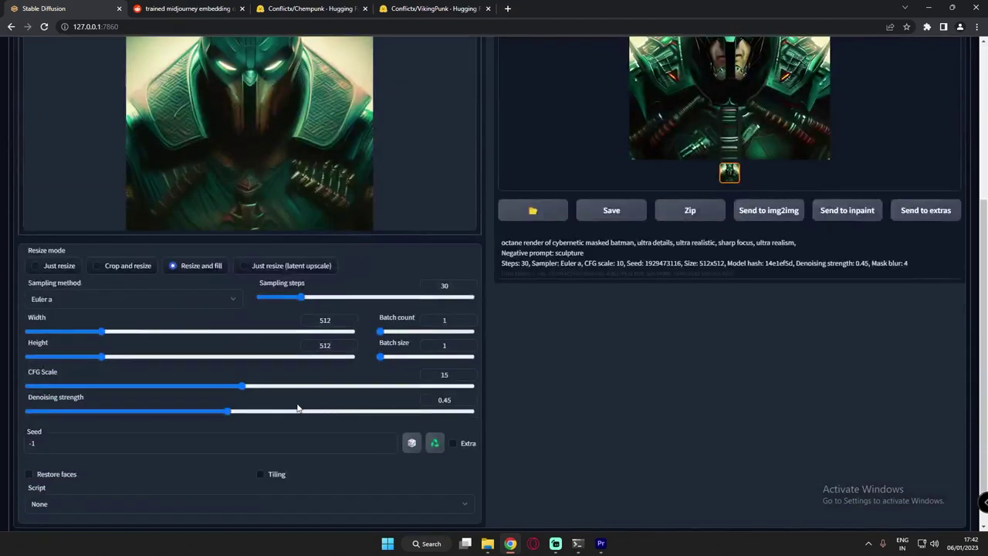
scroll(564, 398, up, 5)
key(ctrl+Return)
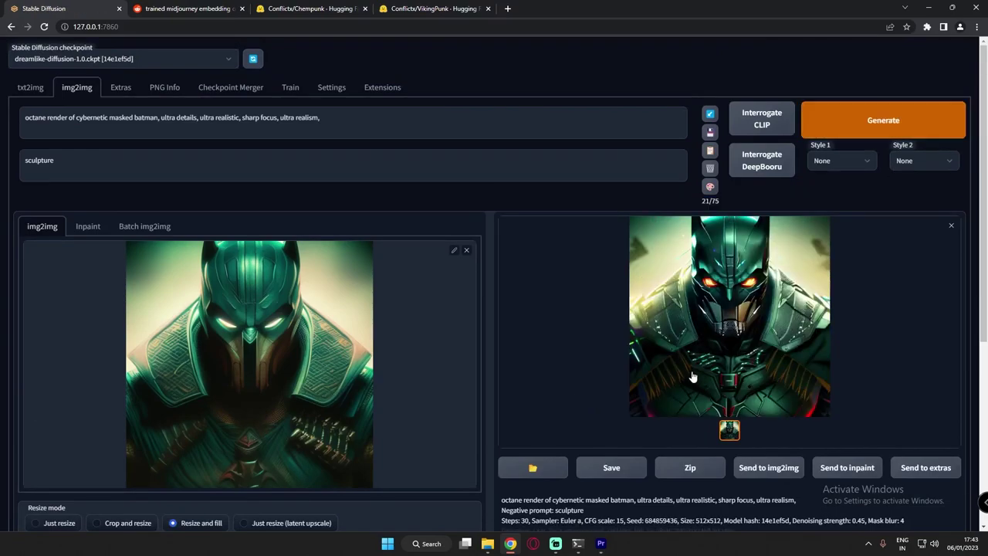
Lower the denoising strength to 0.4 and generate the image again.
scroll(693, 377, down, 2)
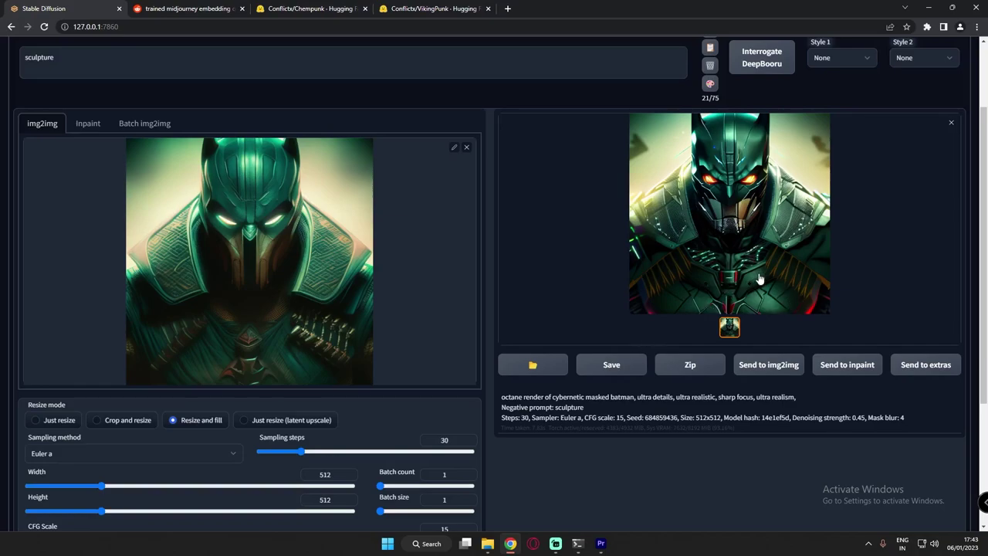
scroll(741, 276, down, 3)
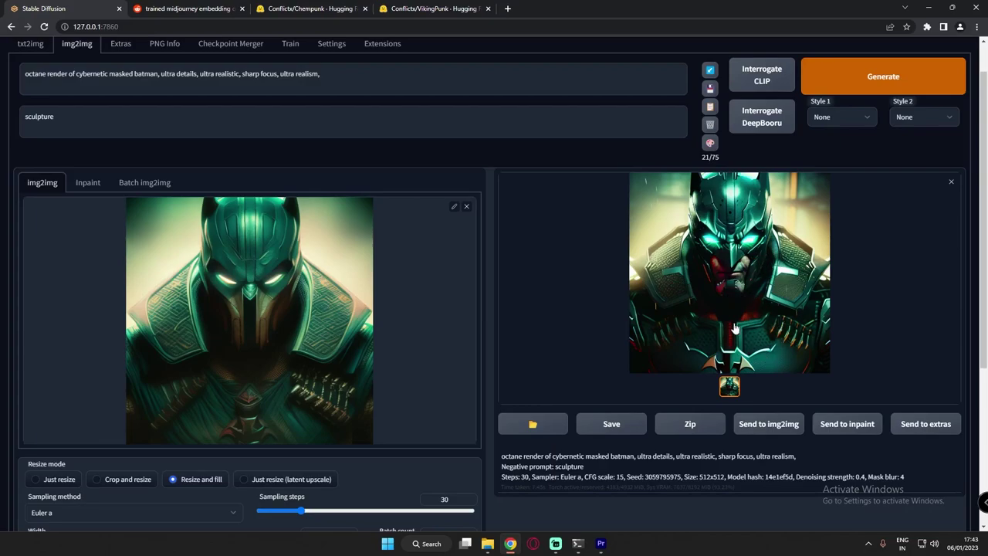
Compare the result with the source image, set the denoising strength to 0.35, and generate again.
scroll(735, 328, down, 2)
scroll(740, 314, up, 2)
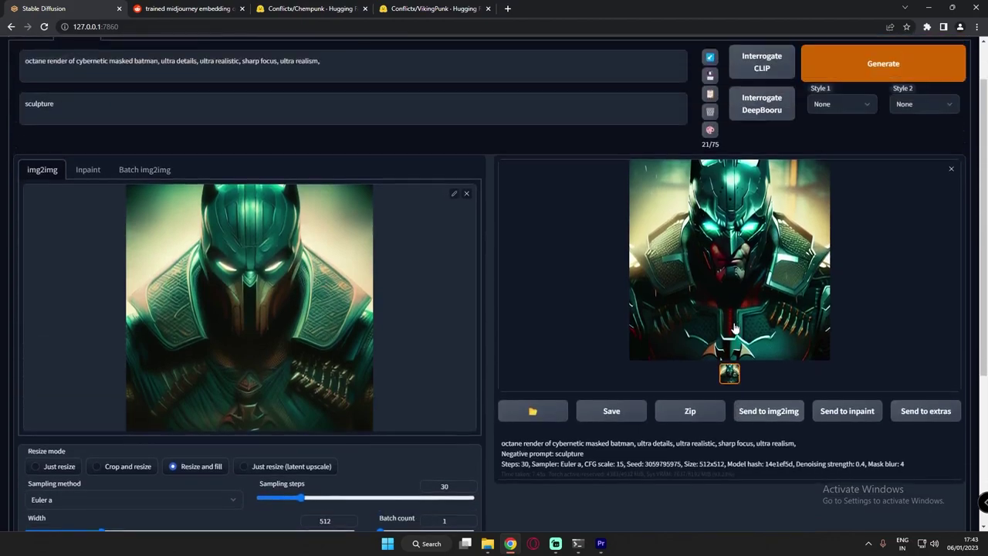
scroll(598, 361, down, 1)
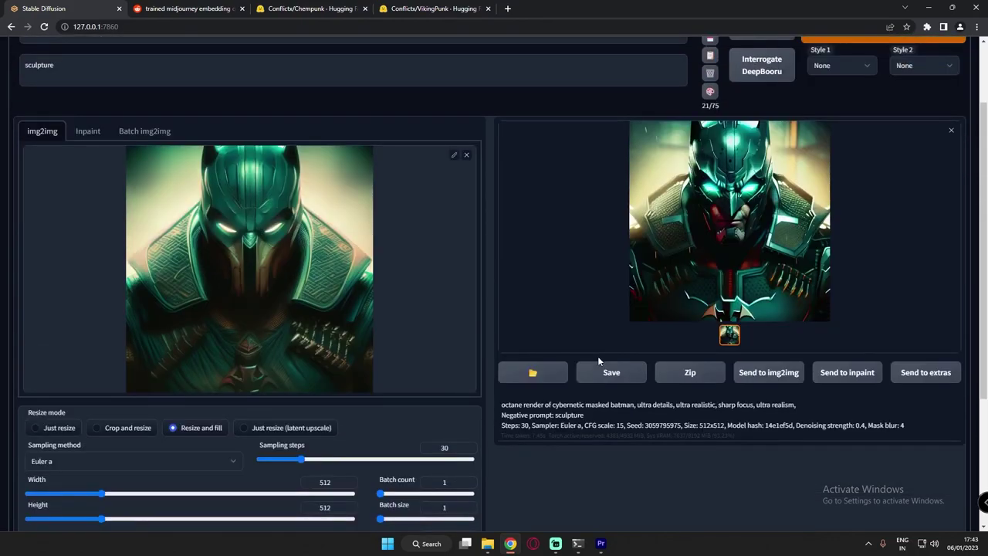
scroll(539, 419, down, 3)
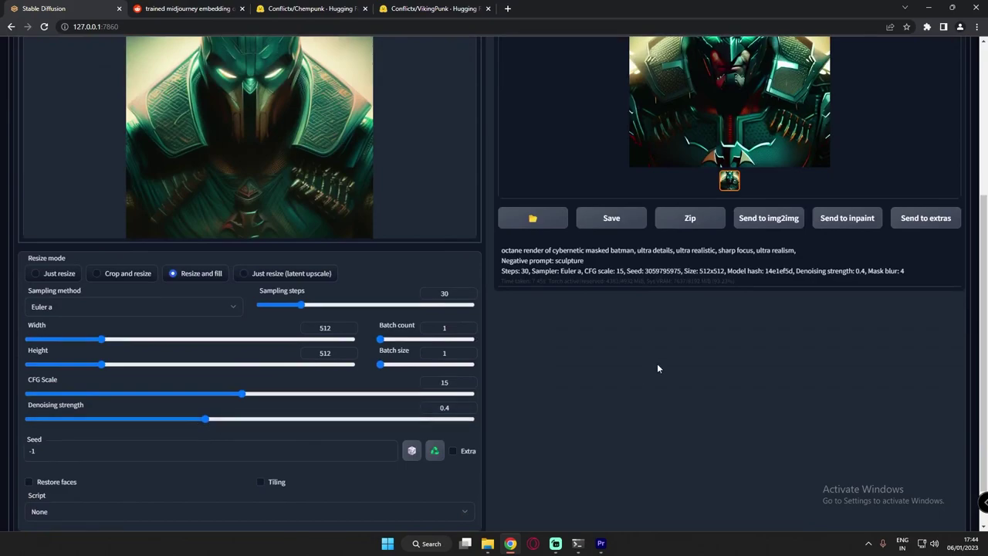
scroll(684, 355, up, 3)
scroll(665, 358, down, 3)
scroll(425, 247, up, 2)
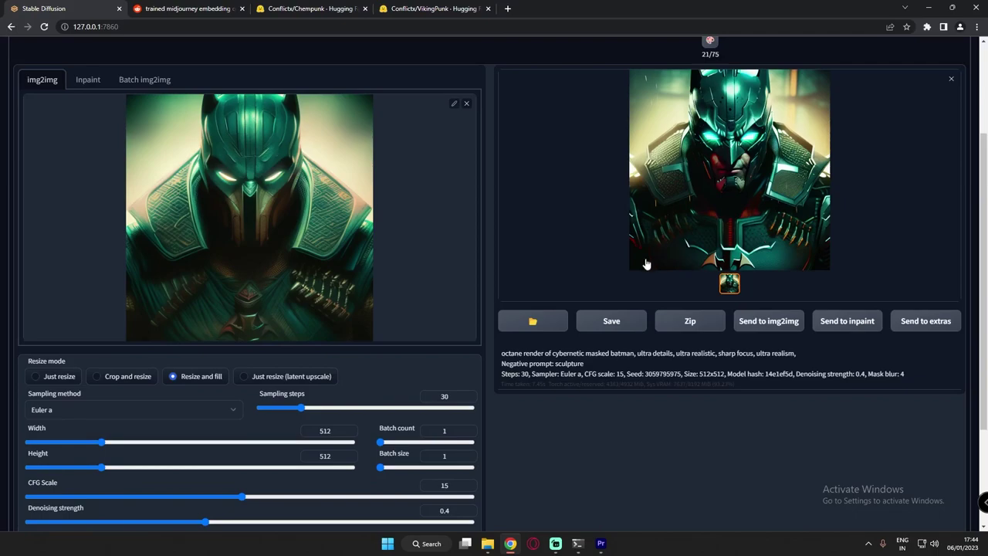
scroll(577, 360, down, 1)
drag(207, 472, 183, 471)
scroll(850, 194, up, 3)
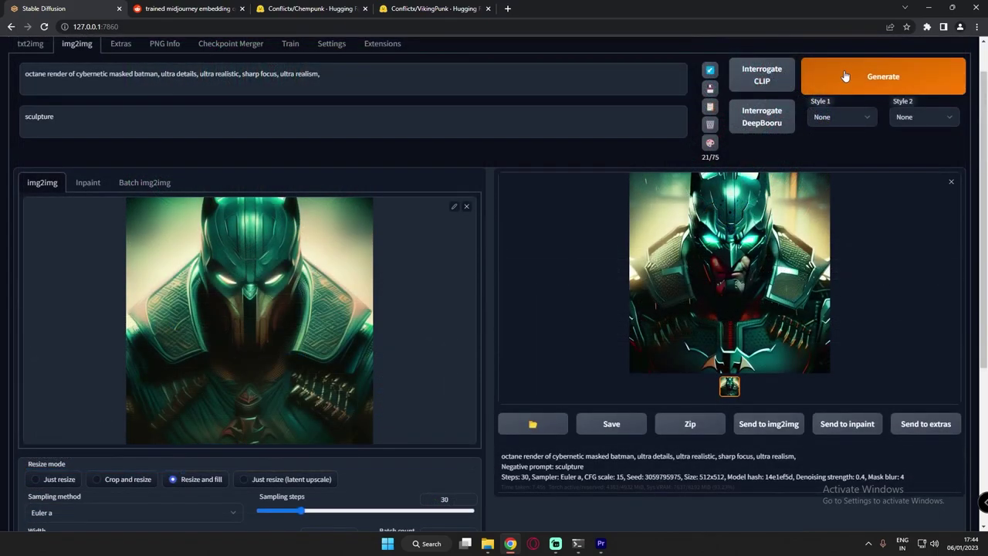
click(846, 77)
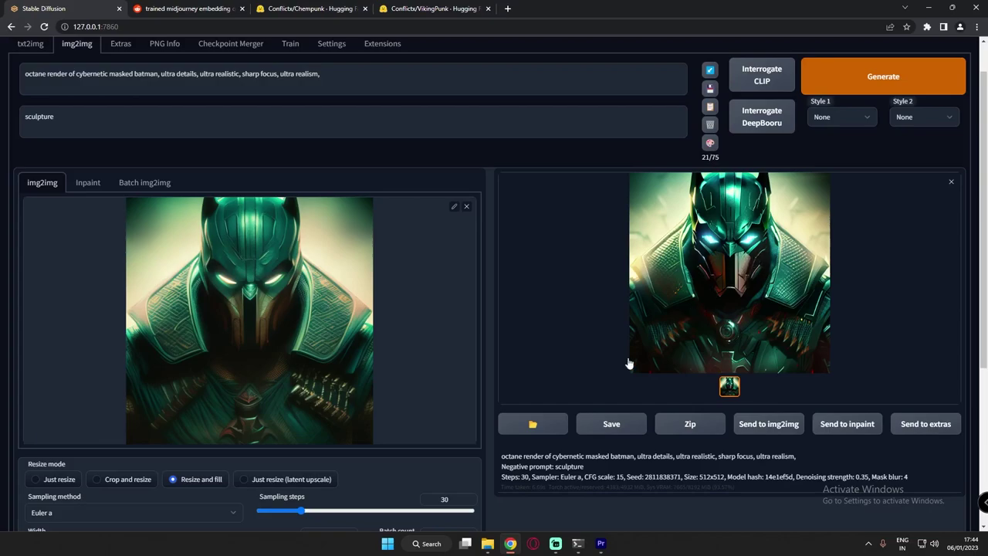
Review the CFG scale and denoising strength, and compare the generated batman with the source image.
scroll(215, 442, down, 3)
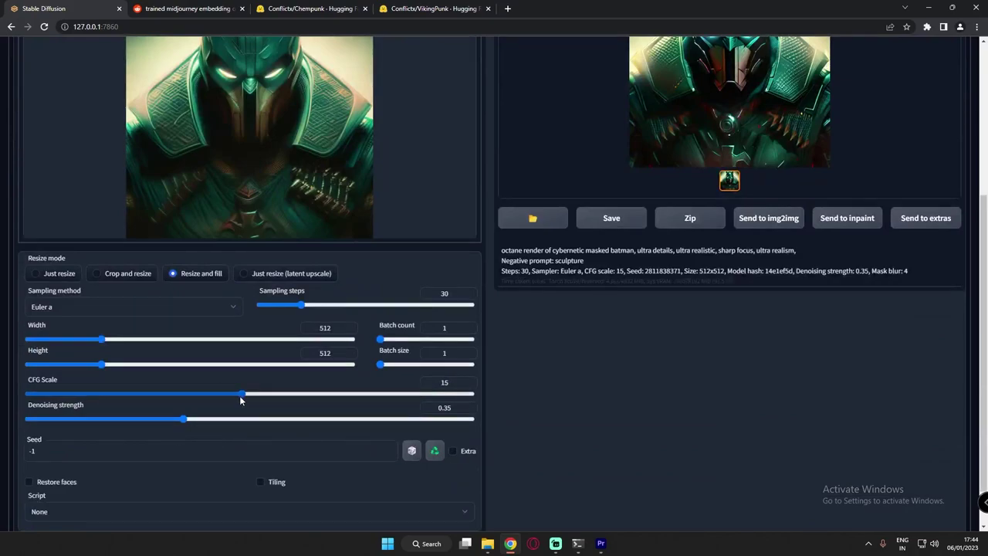
scroll(212, 396, up, 4)
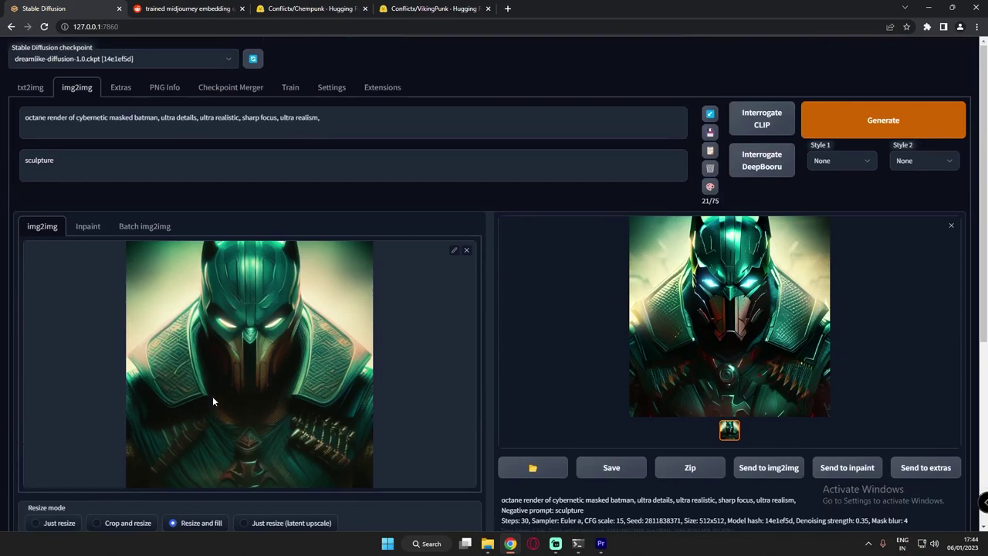
Lower the denoising strength to 0.34 and generate the image again.
scroll(359, 372, down, 3)
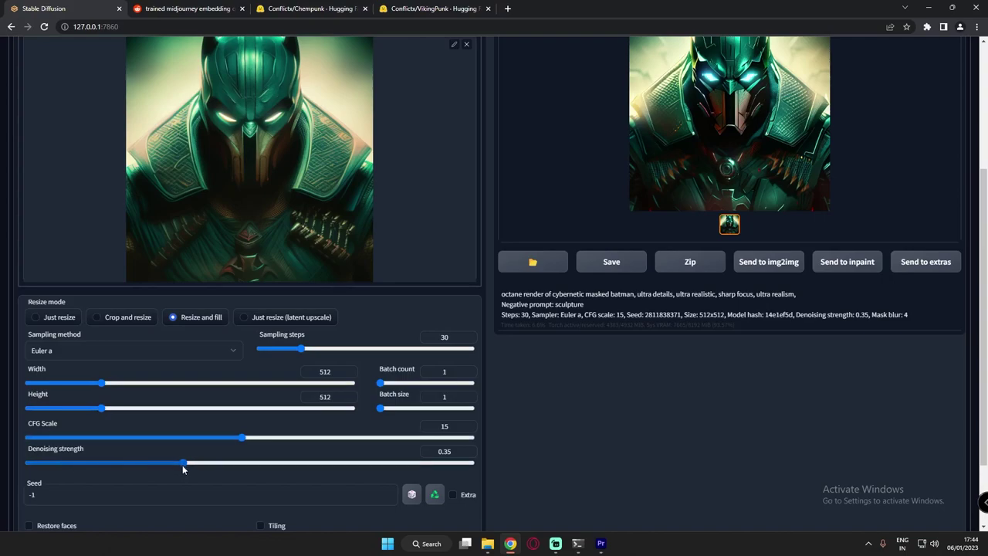
drag(185, 467, 178, 467)
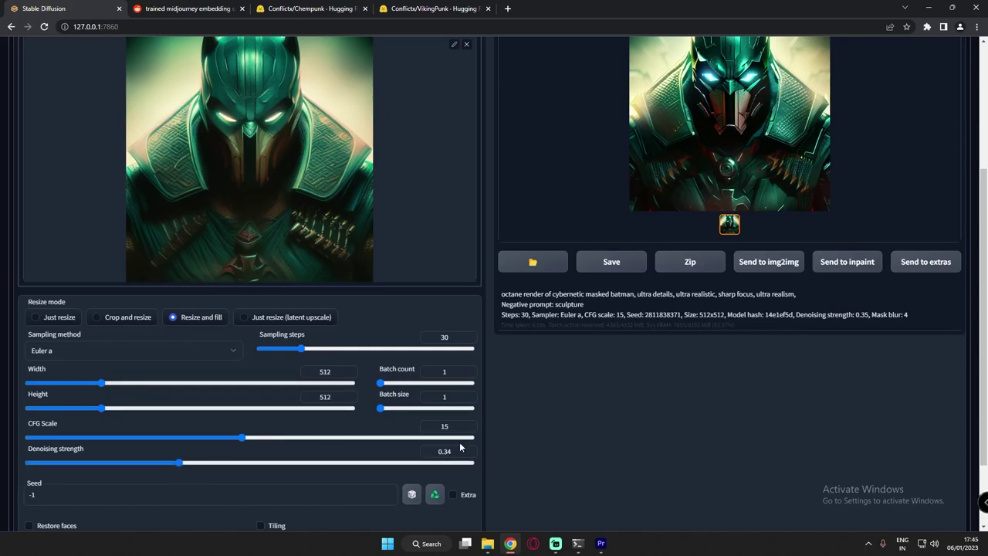
scroll(686, 434, up, 4)
click(893, 131)
Inspect the newly generated batman at full size, then compare it with the source image and check the generation settings.
scroll(525, 368, down, 2)
scroll(512, 360, up, 1)
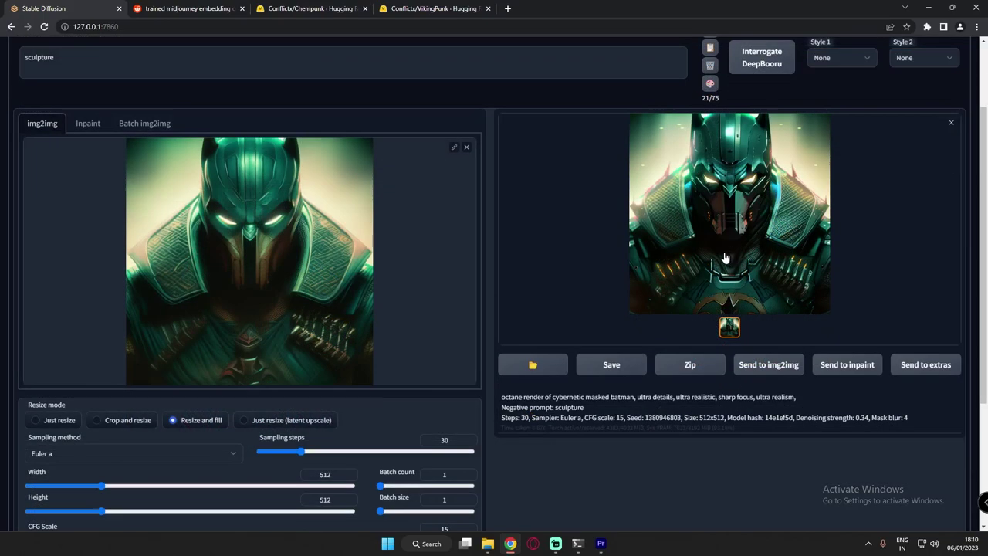
click(719, 233)
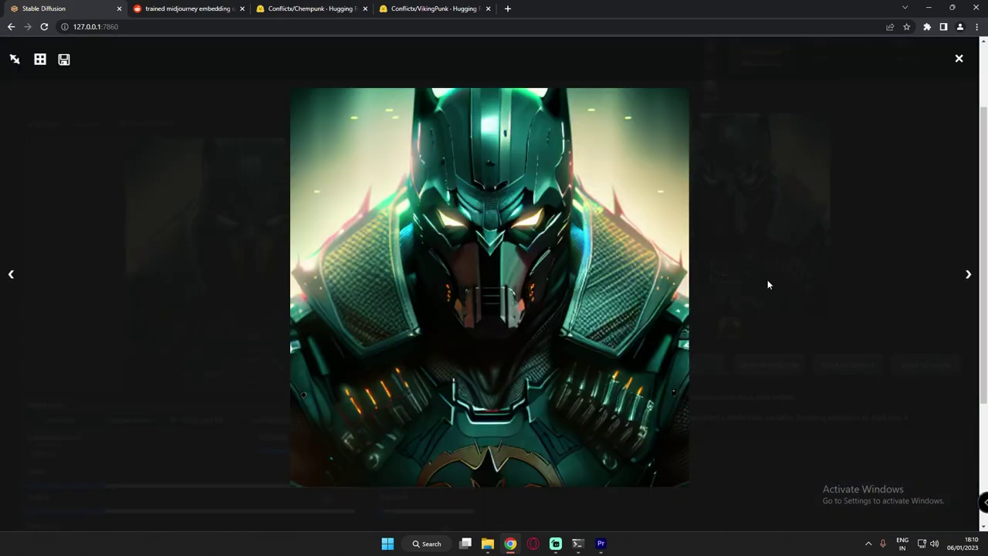
click(696, 275)
scroll(291, 217, up, 2)
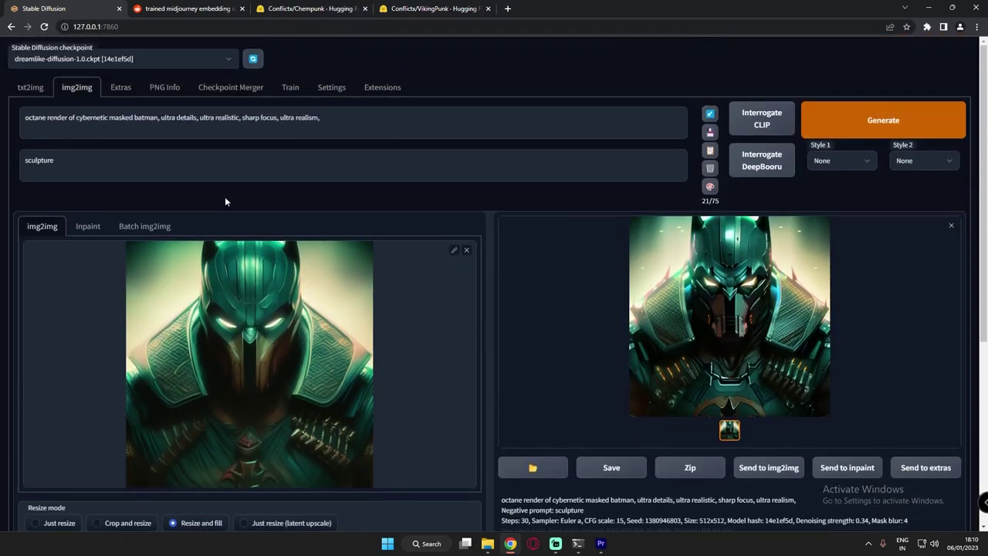
scroll(193, 129, down, 3)
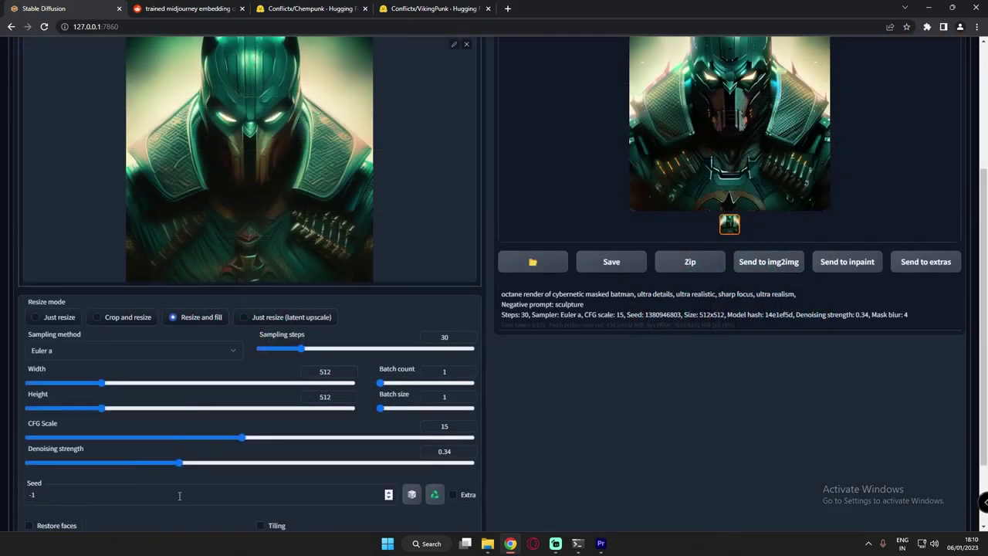
scroll(771, 338, up, 2)
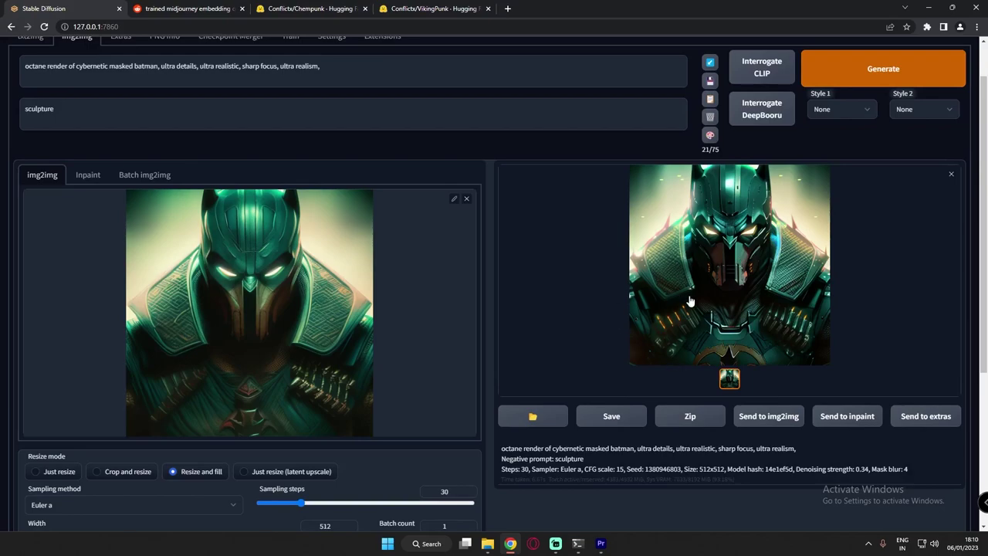
scroll(200, 197, up, 1)
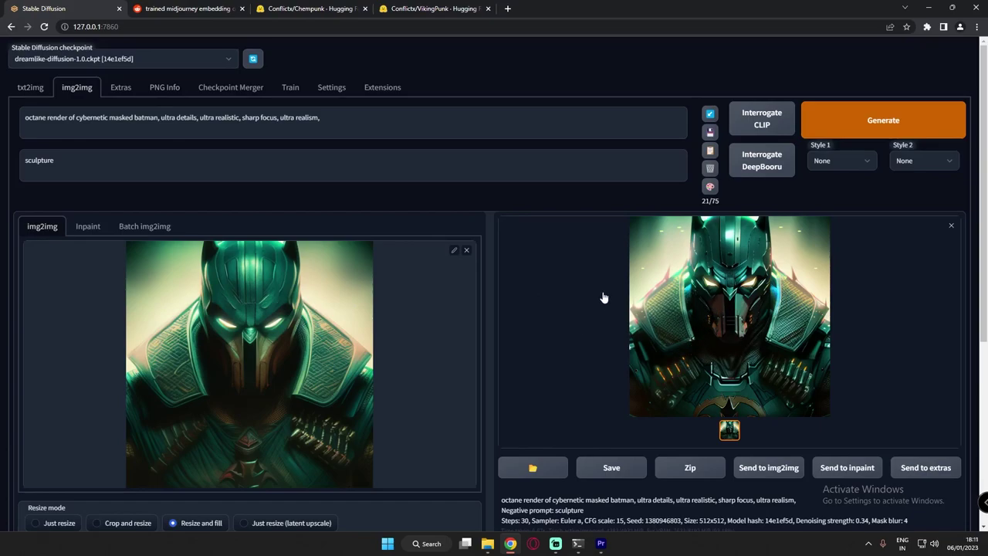
Examine the list of available Stable Diffusion checkpoints, keeping the current one, and look over the generated batman and its parameters.
click(195, 57)
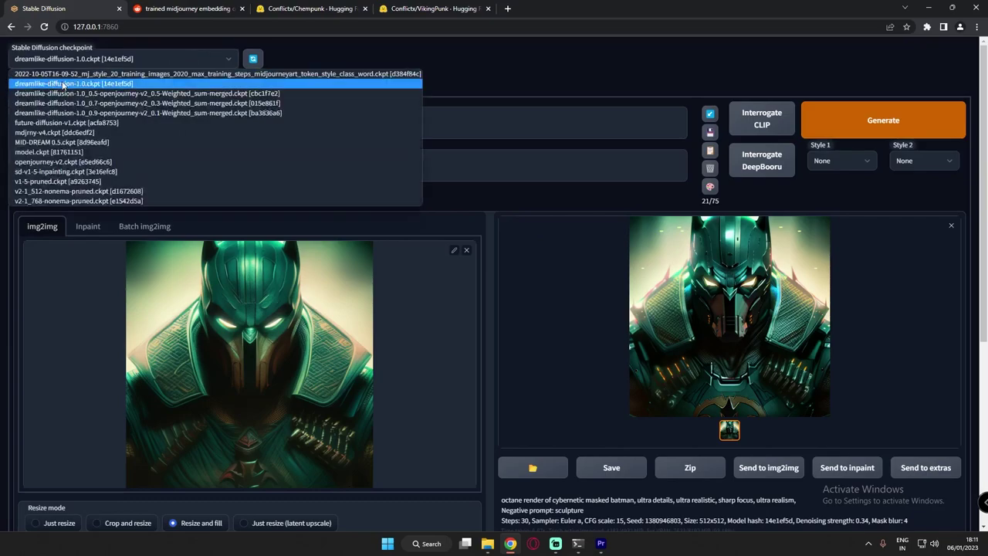
click(505, 58)
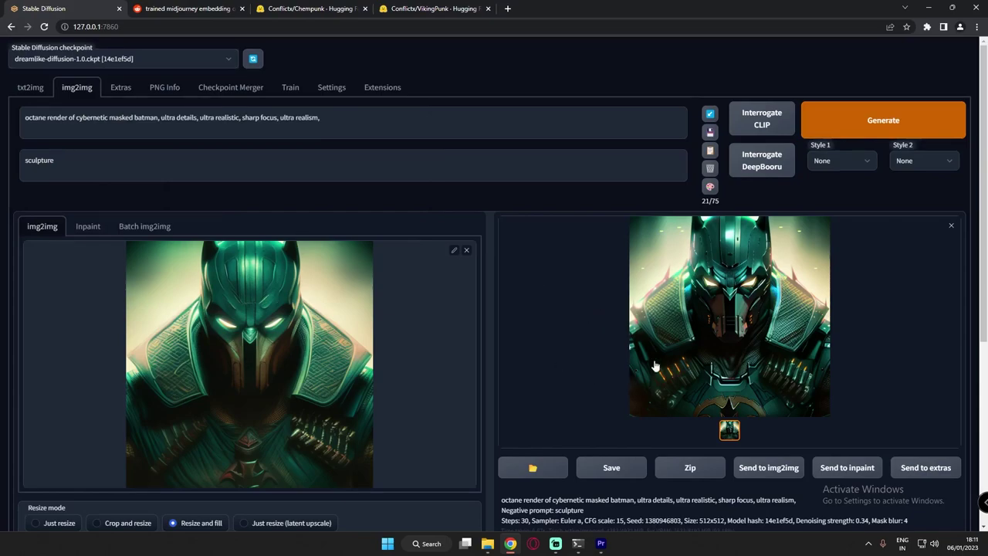
scroll(605, 343, down, 1)
scroll(603, 332, down, 1)
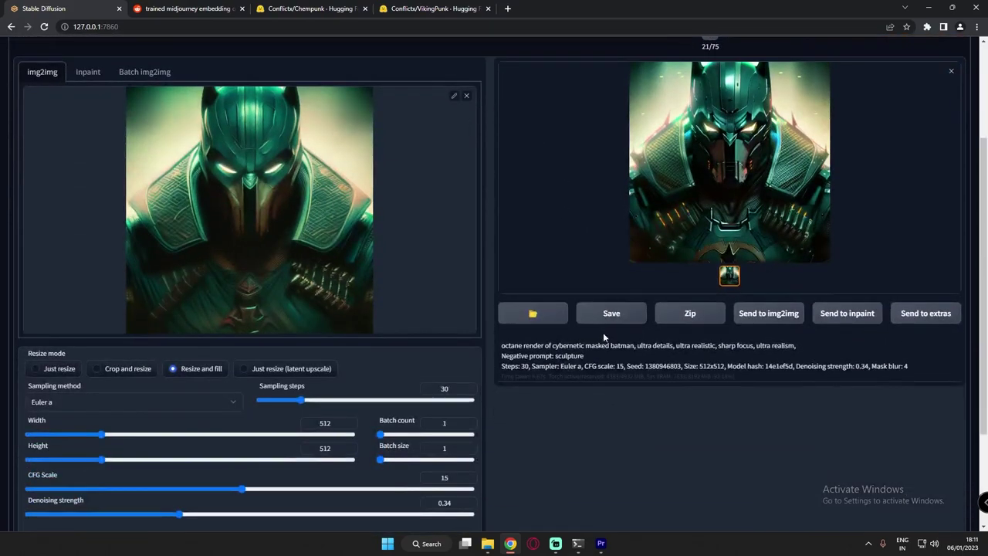
scroll(603, 332, up, 2)
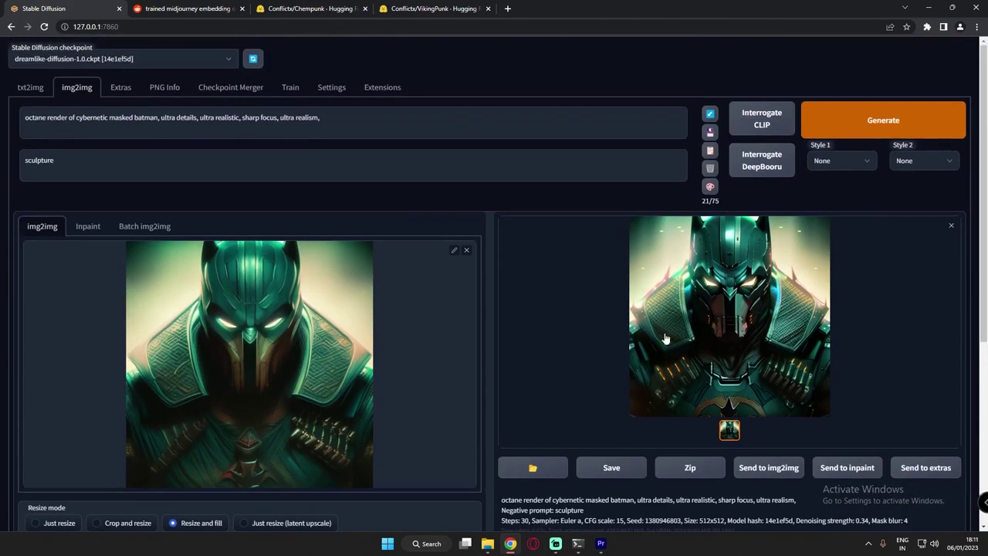